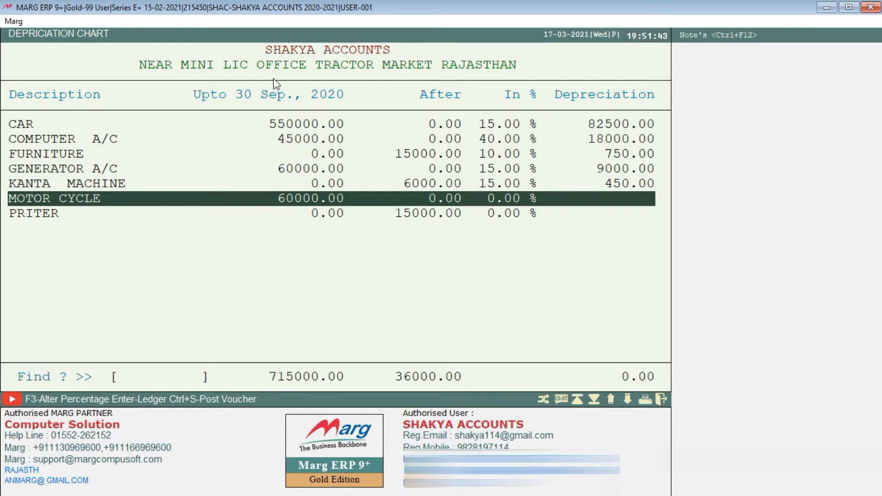
# Set the depreciation percentage to 15 for both the MOTOR CYCLE and PRITER assets
pyautogui.press('F3')
pyautogui.write('15 .')
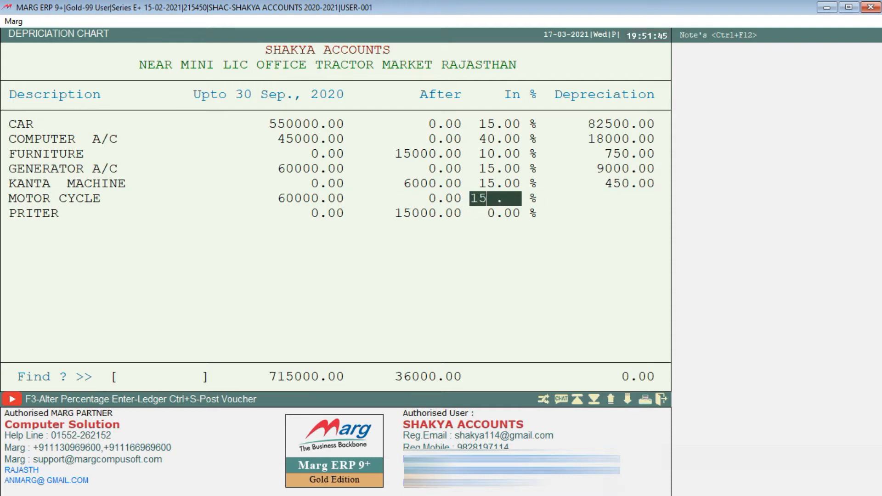
pyautogui.press('Return')
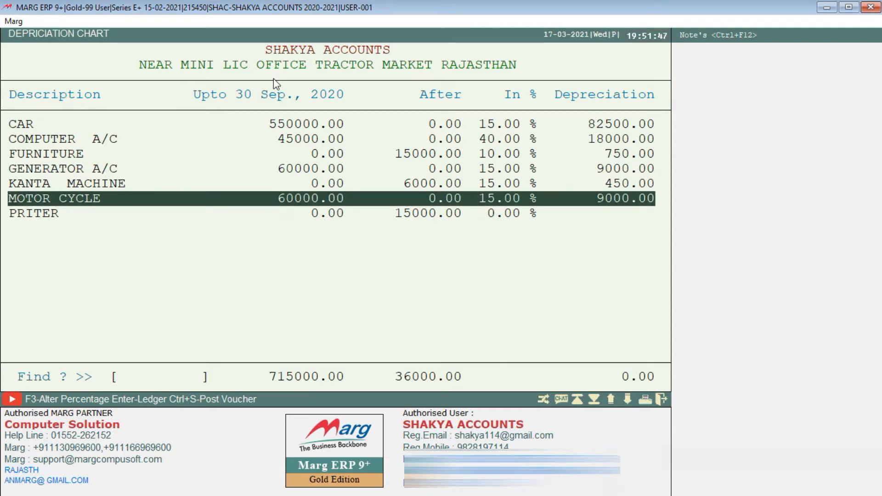
pyautogui.press('Down')
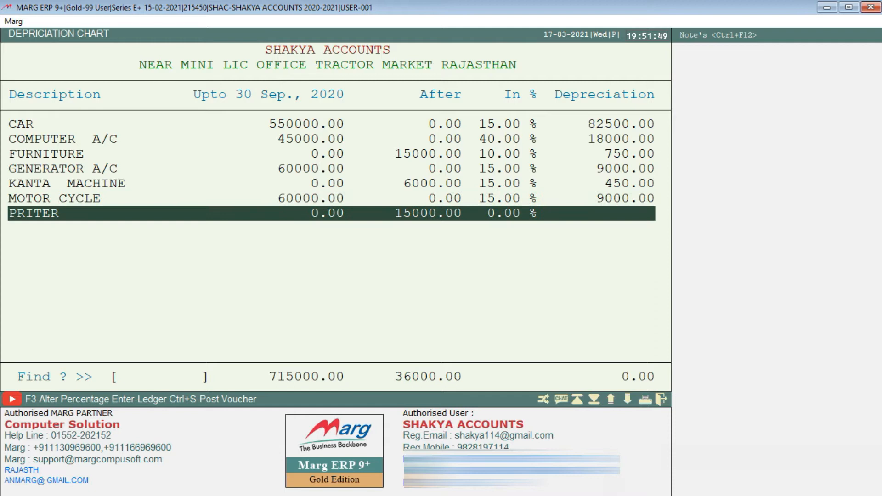
pyautogui.press('F3')
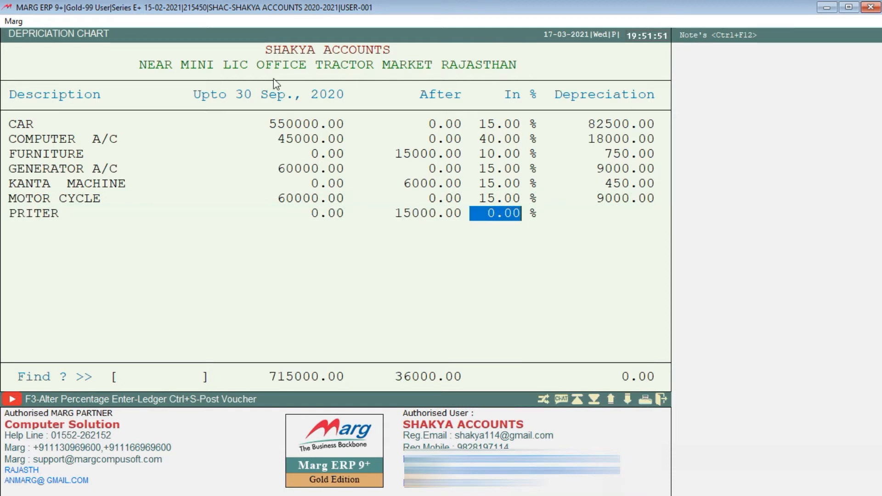
pyautogui.write('15 .')
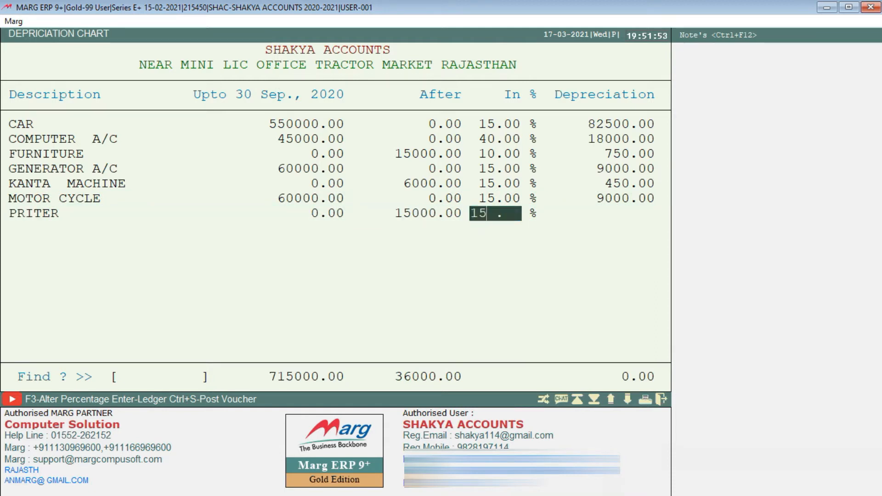
pyautogui.press('Return')
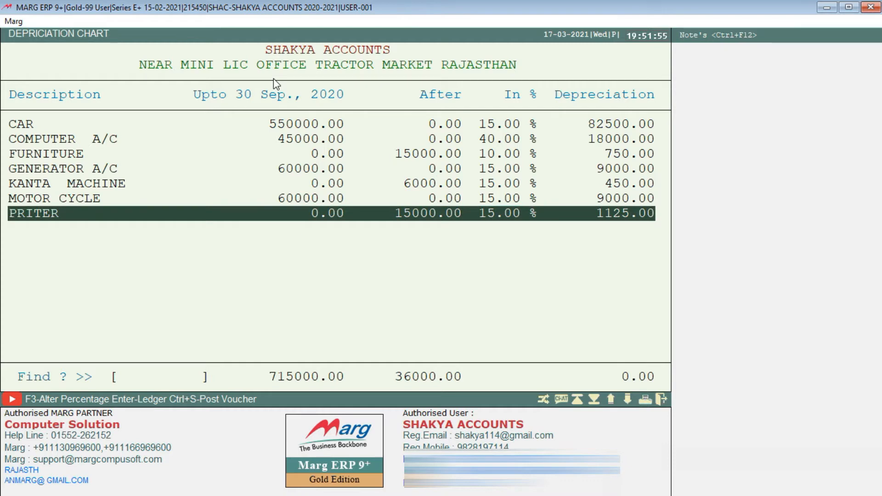
pyautogui.press('Up')
pyautogui.press('Up')
pyautogui.press('Up')
pyautogui.press('Up')
pyautogui.press('Up')
pyautogui.press('Up')
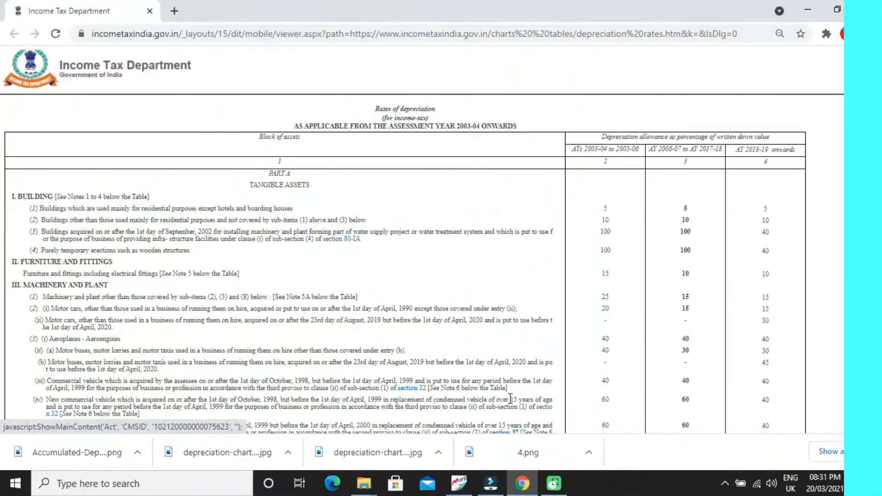
# Examine the Income Tax Department's depreciation rates for buildings, furniture and fittings, and machinery and plant
pyautogui.scroll(-3, 533, 316)
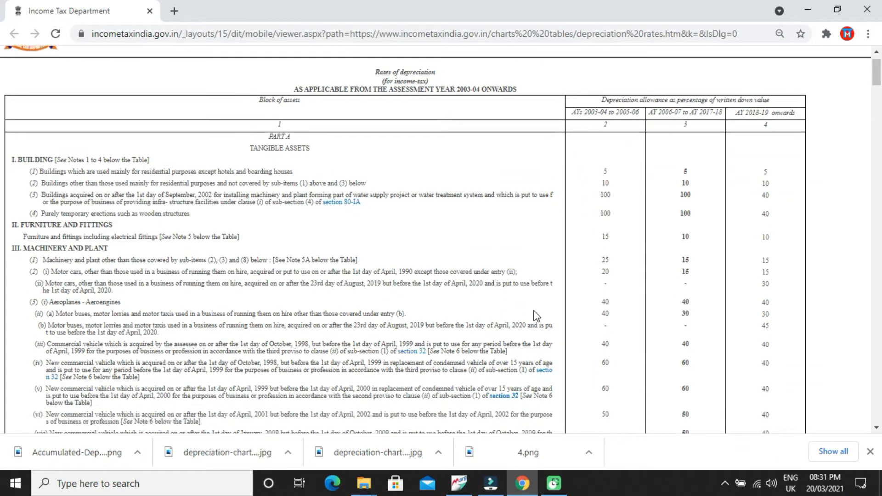
pyautogui.scroll(-3, 534, 316)
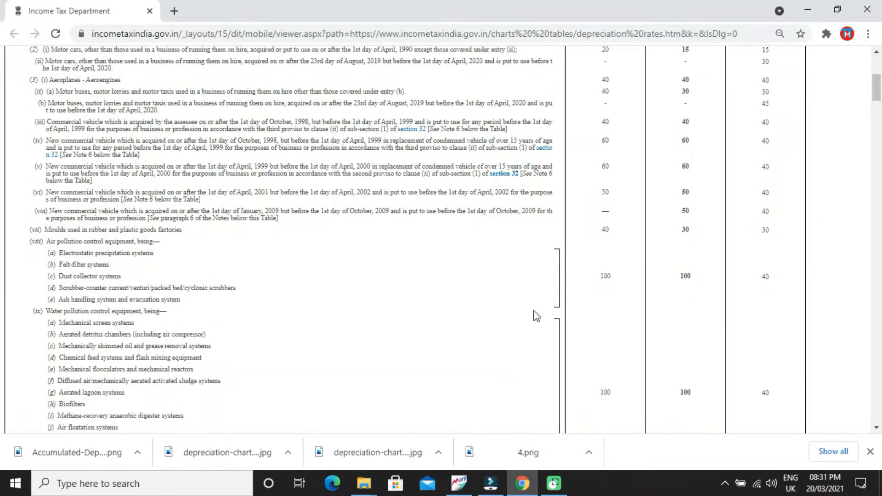
pyautogui.scroll(-9, 537, 317)
pyautogui.scroll(-10, 537, 316)
pyautogui.scroll(15, 536, 316)
pyautogui.scroll(15, 540, 311)
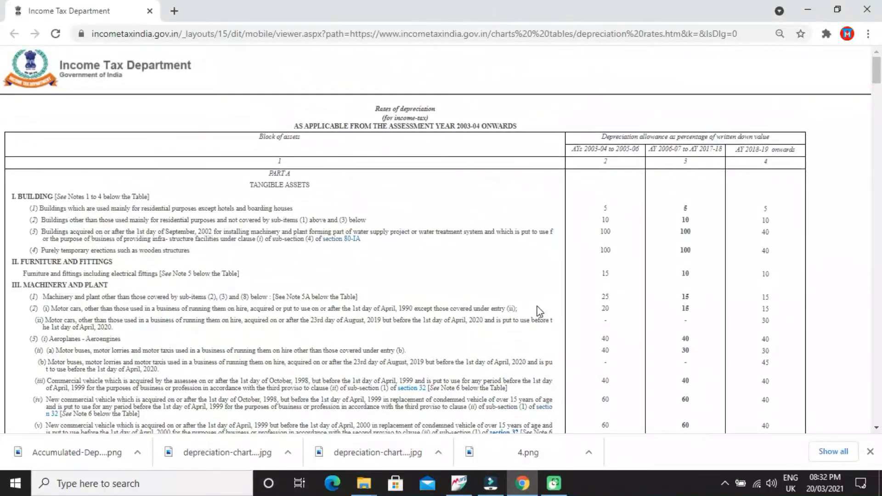
pyautogui.scroll(-2, 538, 307)
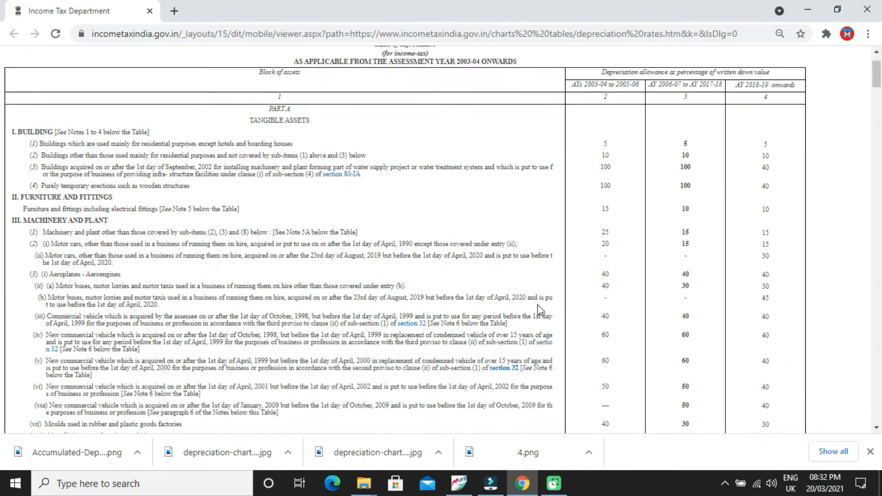
pyautogui.scroll(2, 538, 304)
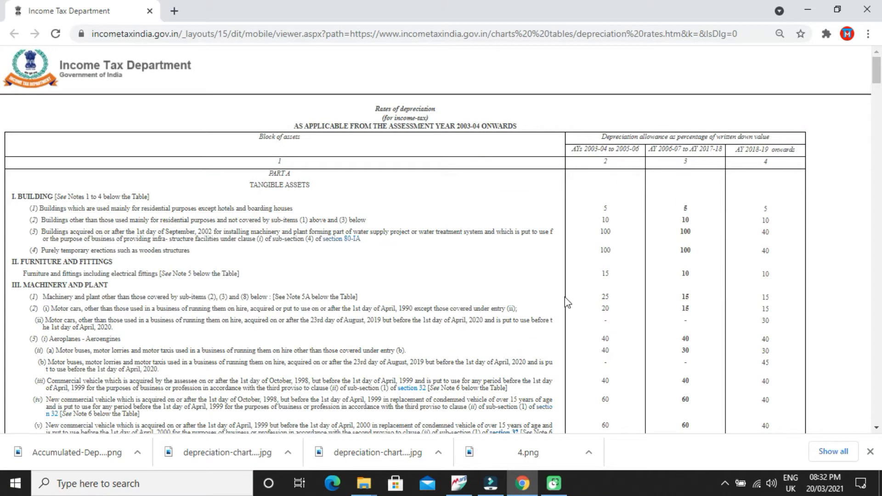
pyautogui.scroll(-2, 646, 349)
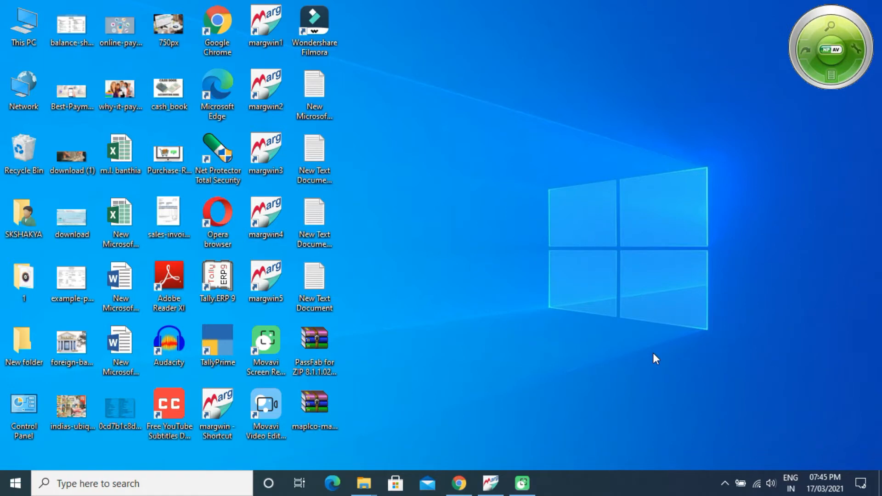
# Switch to Chrome, search the reloaded Shakya Accounts YouTube channel for FIXED ASSETS, and minimize the browser
pyautogui.click(459, 483)
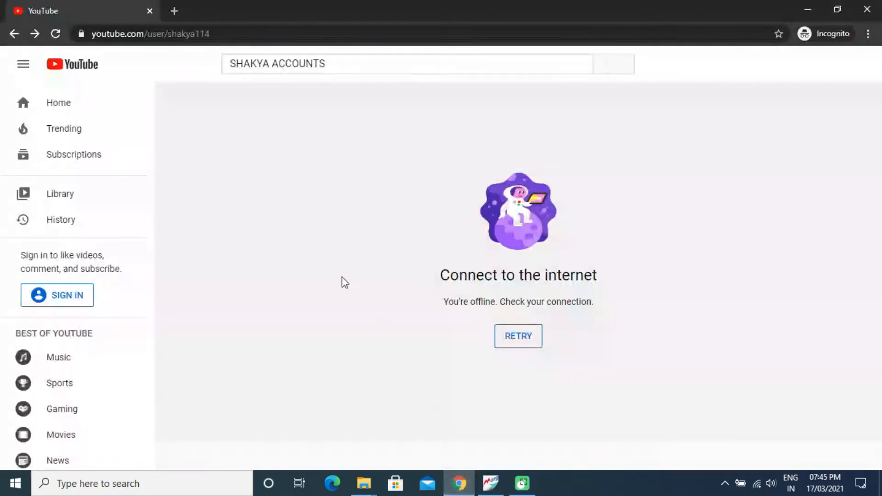
pyautogui.click(506, 342)
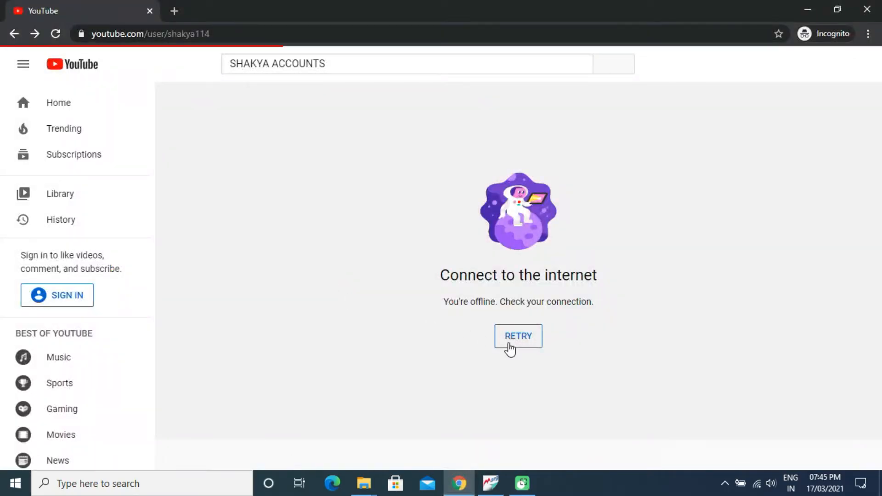
pyautogui.scroll(-4, 729, 95)
pyautogui.click(726, 97)
pyautogui.write('FIX')
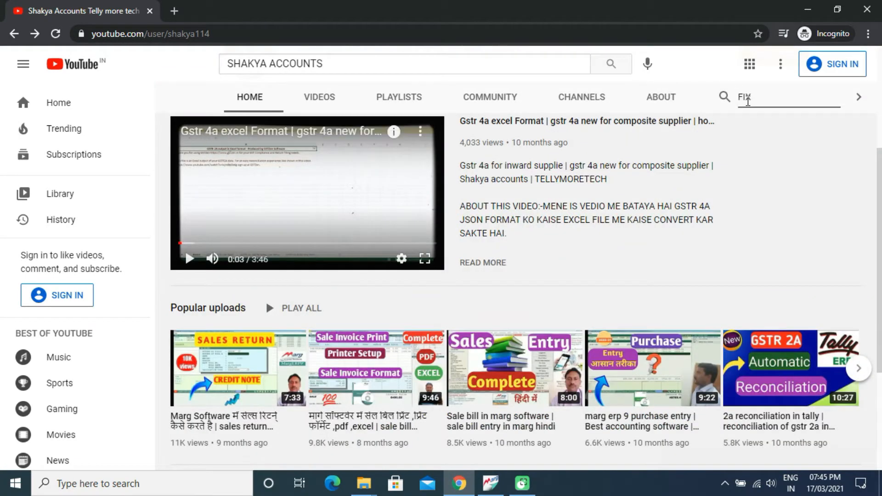
pyautogui.write('ED ASSETS')
pyautogui.press('Return')
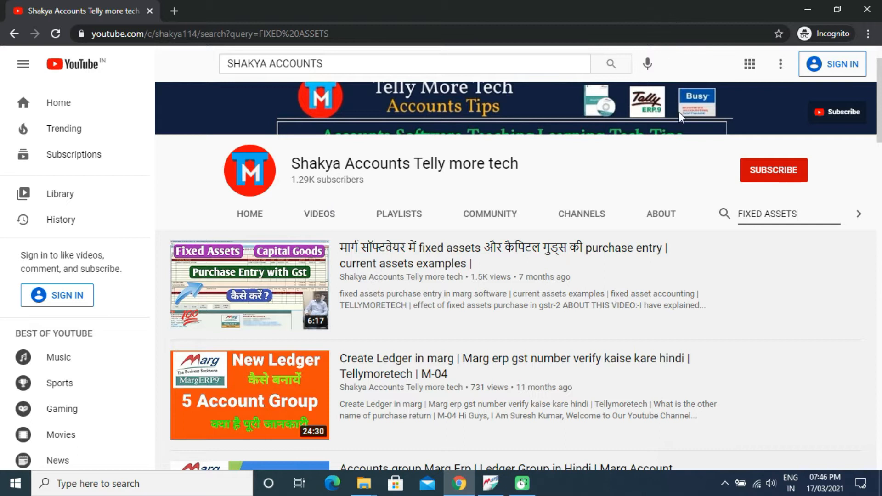
pyautogui.click(689, 181)
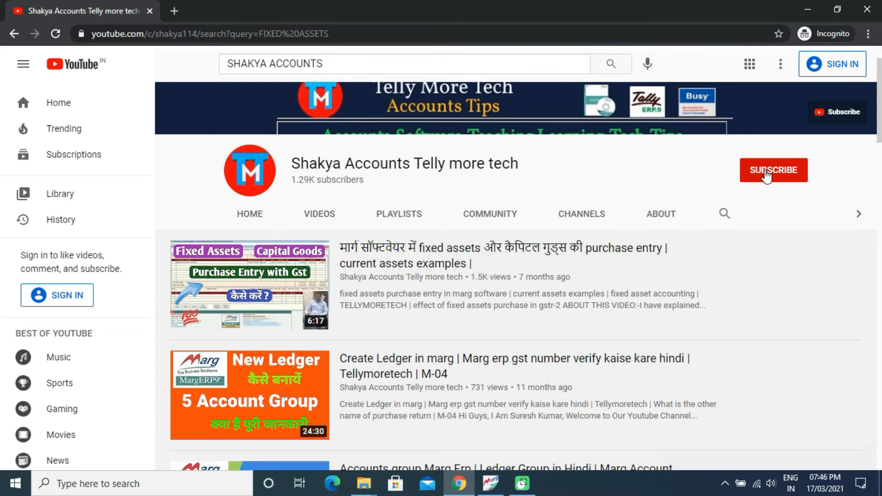
pyautogui.click(808, 9)
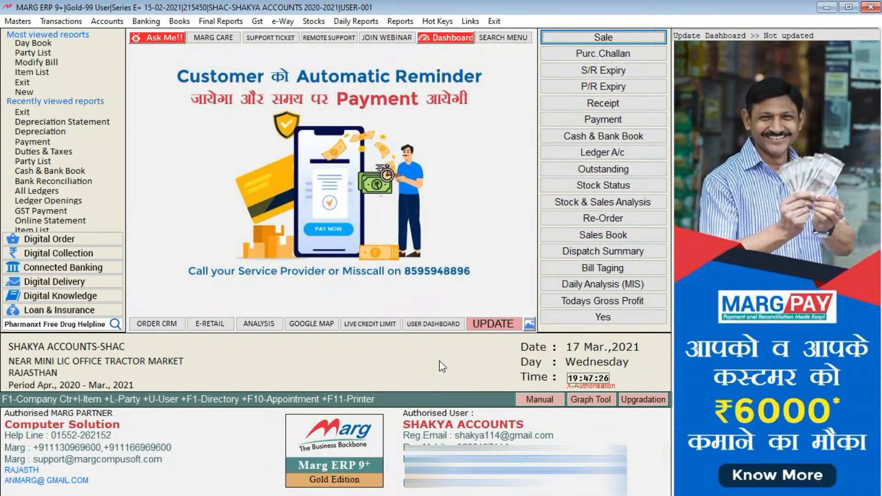
# Open the Depreciation Statement from the accounts reports
pyautogui.click(399, 22)
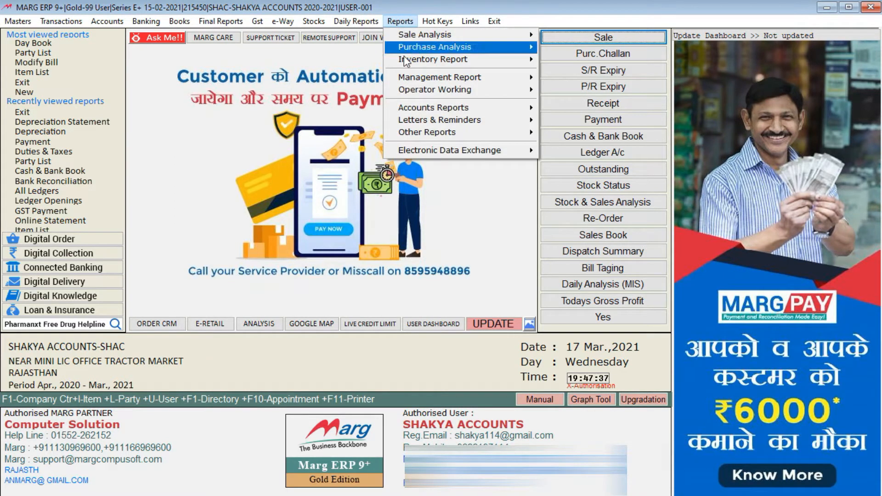
pyautogui.moveTo(421, 111)
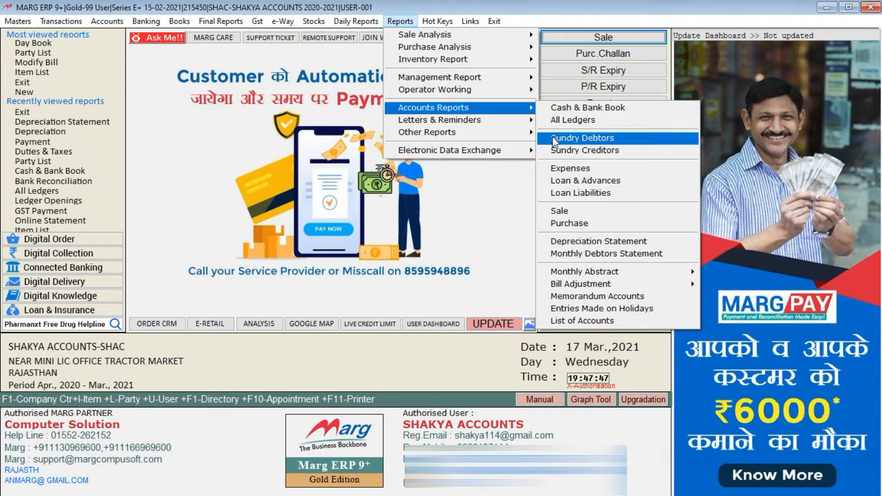
pyautogui.click(568, 247)
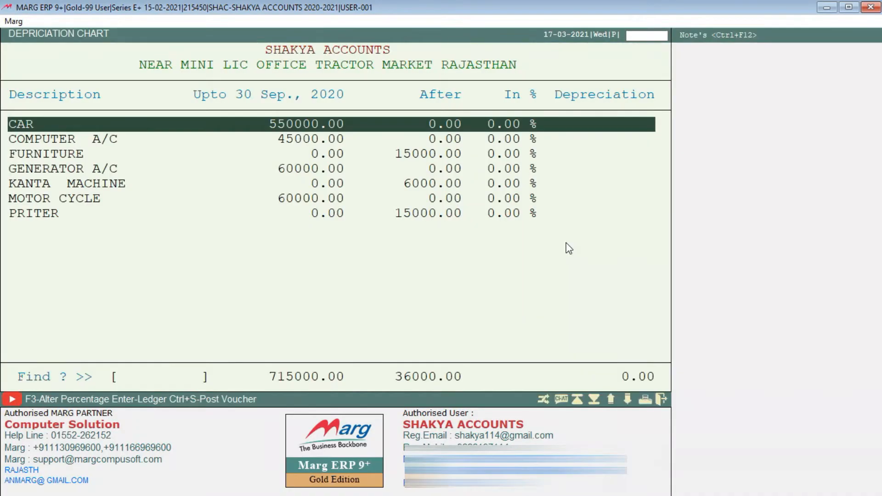
# Look through the fixed assets listed in the depreciation chart and close the chart
pyautogui.press('Down')
pyautogui.press('Down')
pyautogui.press('Down')
pyautogui.press('Down')
pyautogui.press('Down')
pyautogui.press('Down')
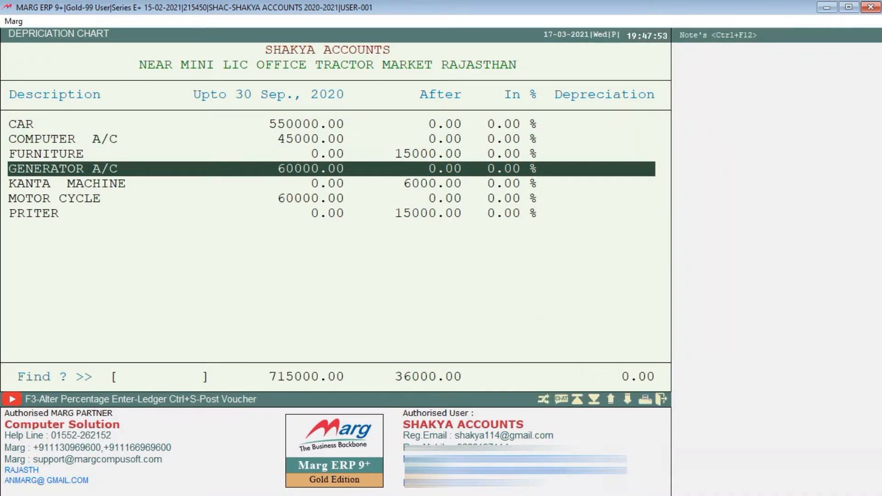
pyautogui.press('Up')
pyautogui.press('Up')
pyautogui.press('Escape')
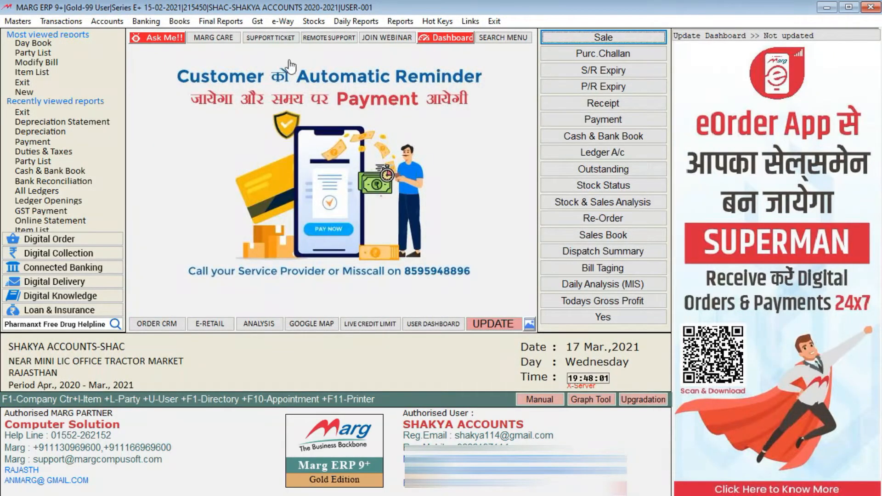
# Open the depreciation chart from the account books
pyautogui.click(180, 21)
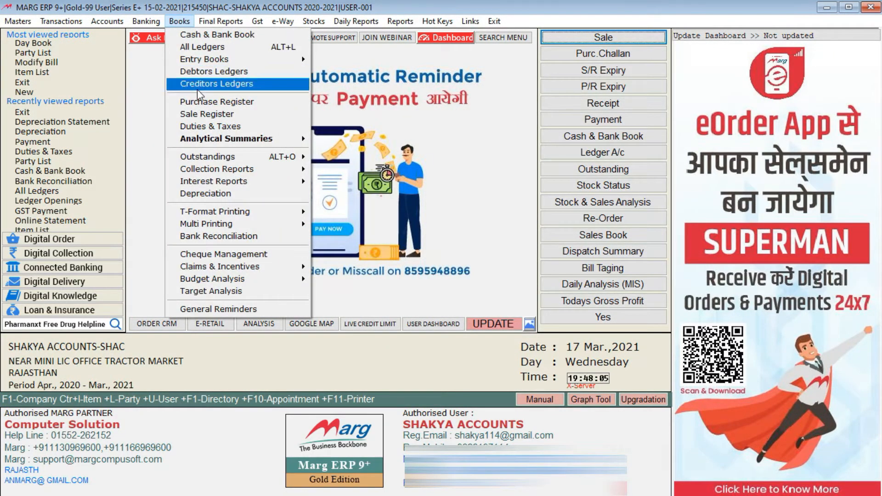
pyautogui.click(206, 195)
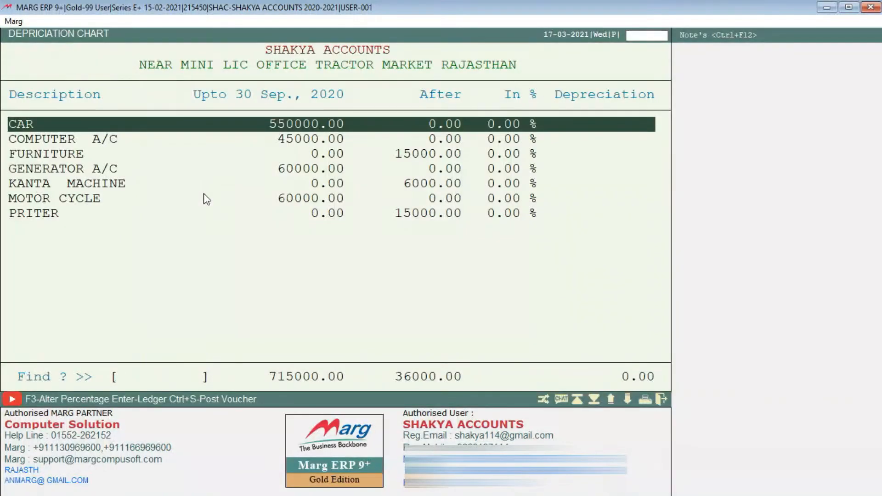
# Examine each asset from CAR to PRITER in the depreciation chart, comparing amounts up to 30 Sep., 2020 with those after
pyautogui.press('Down')
pyautogui.press('End')
pyautogui.press('Up')
pyautogui.press('Home')
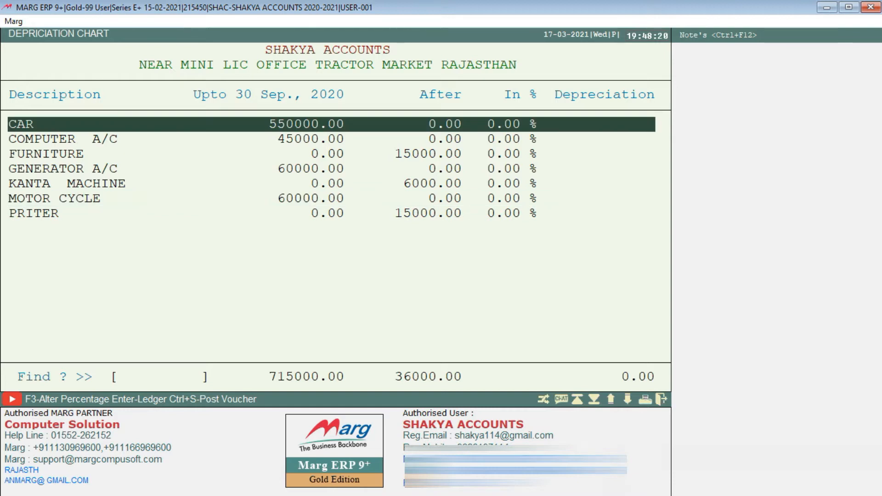
pyautogui.press('Down')
pyautogui.press('End')
pyautogui.press('Home')
pyautogui.press('Down')
pyautogui.press('End')
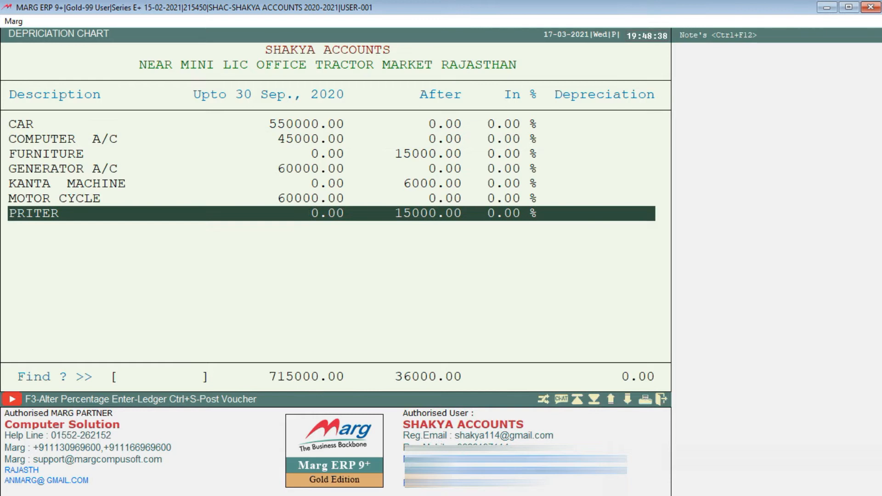
pyautogui.press('Up')
pyautogui.press('Up')
pyautogui.press('Up')
pyautogui.press('Up')
pyautogui.press('Up')
pyautogui.press('Up')
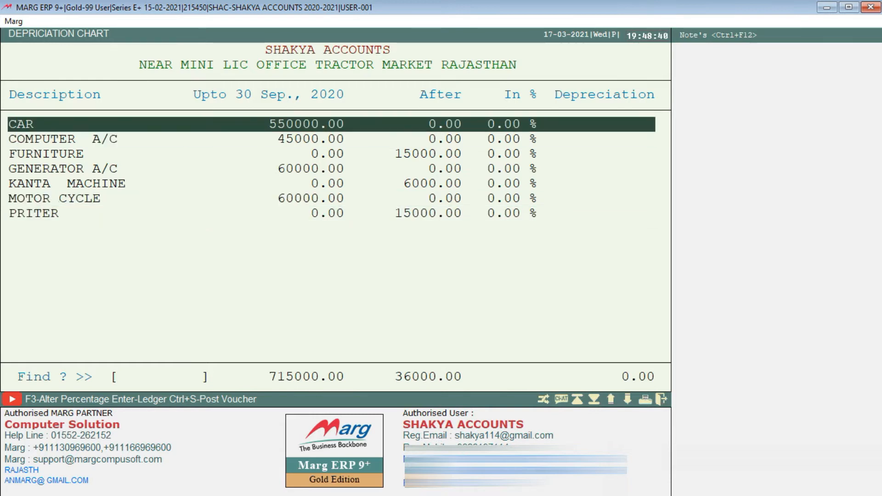
pyautogui.press('Down')
pyautogui.press('Down')
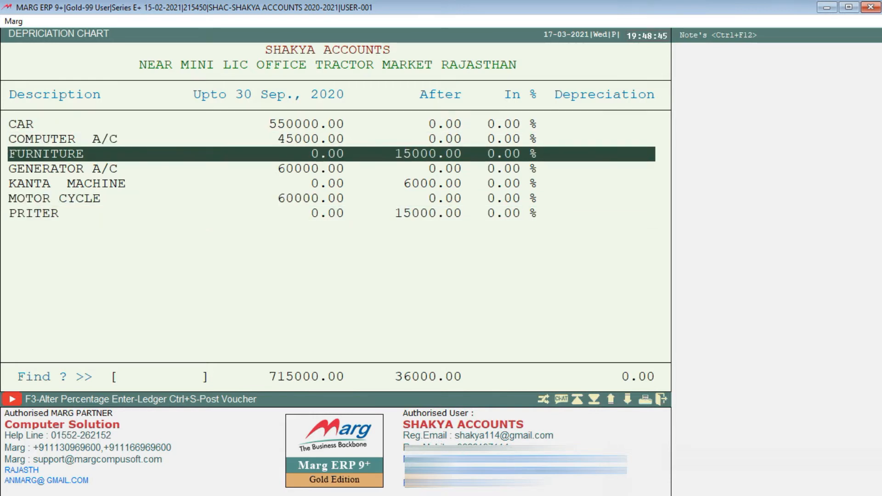
pyautogui.press('Down')
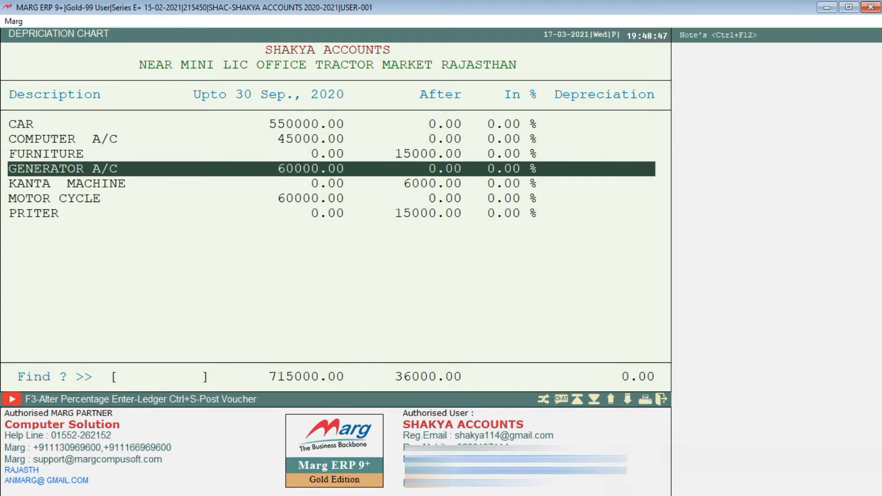
pyautogui.press('Down')
pyautogui.press('Down')
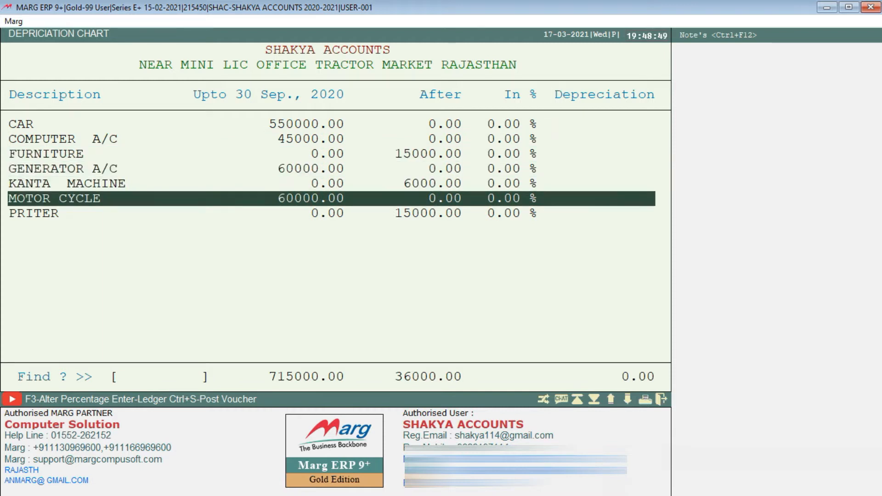
pyautogui.press('Down')
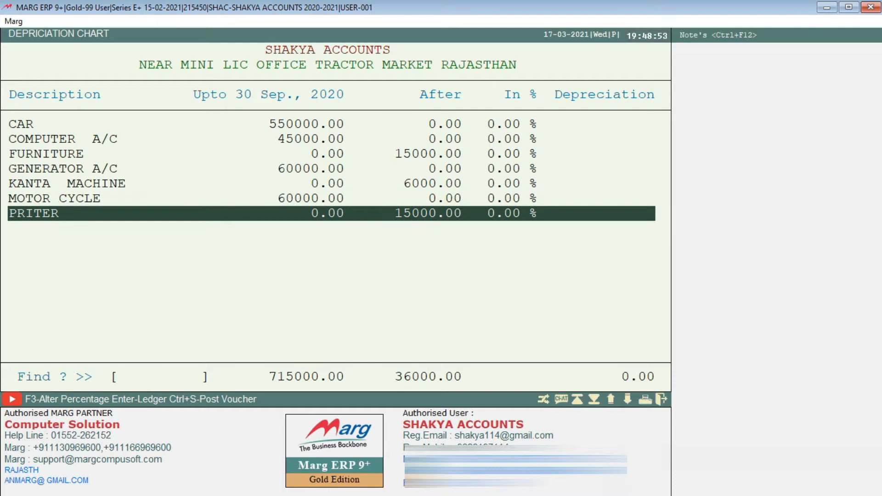
pyautogui.press('Up')
pyautogui.press('Home')
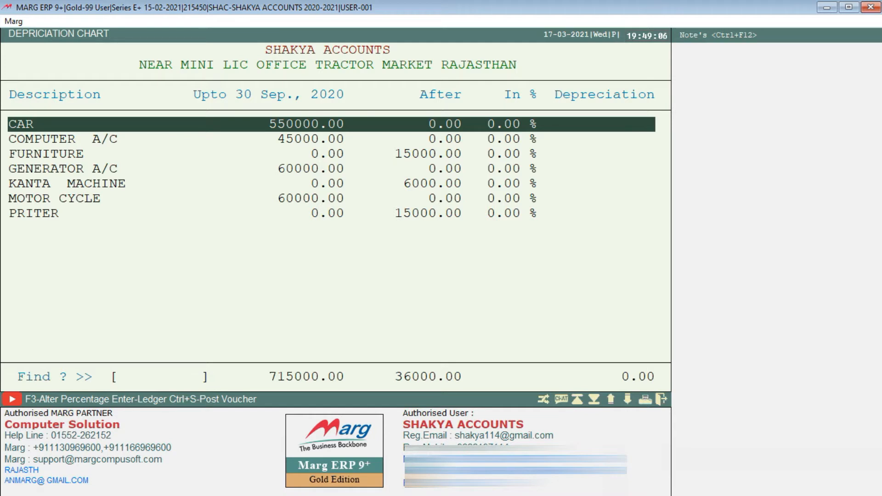
pyautogui.press('Down')
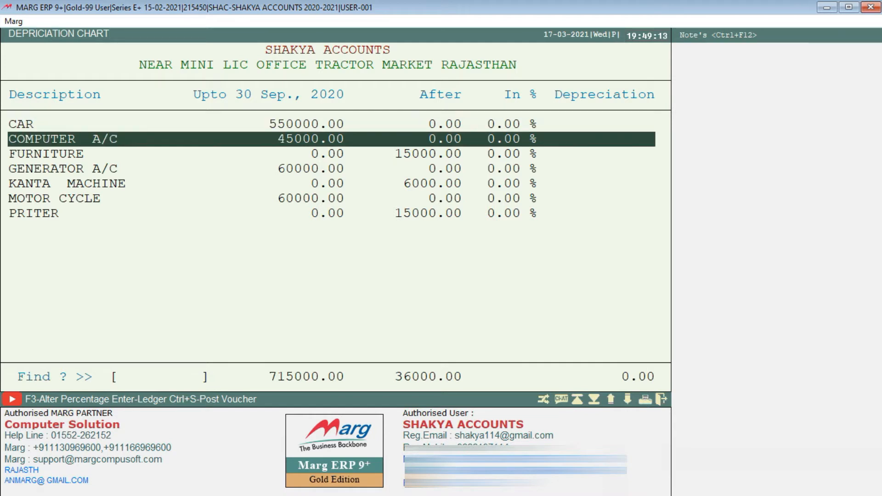
# Set the depreciation percentage of the CAR asset to 15% in the depreciation chart
pyautogui.press('Up')
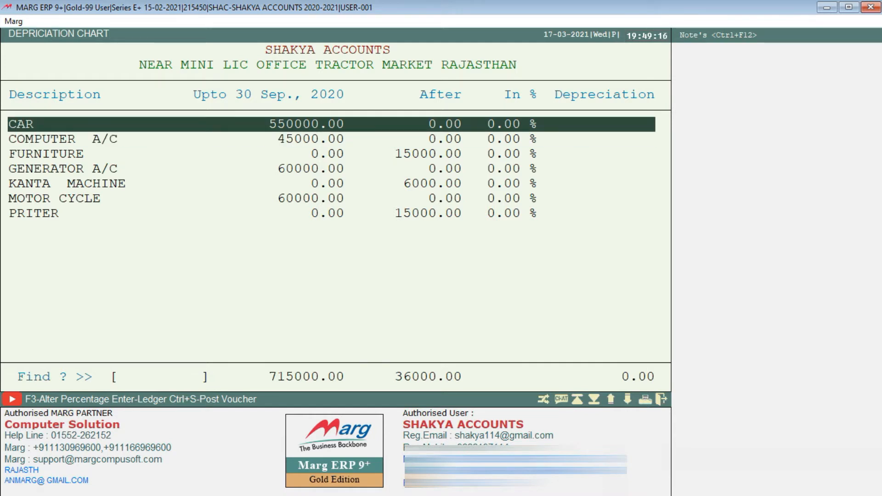
pyautogui.press('Down')
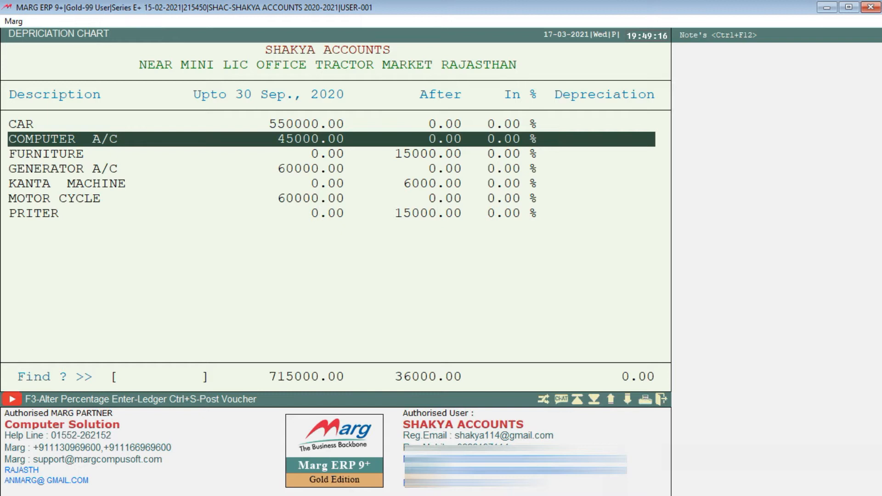
pyautogui.press('Up')
pyautogui.press('Up')
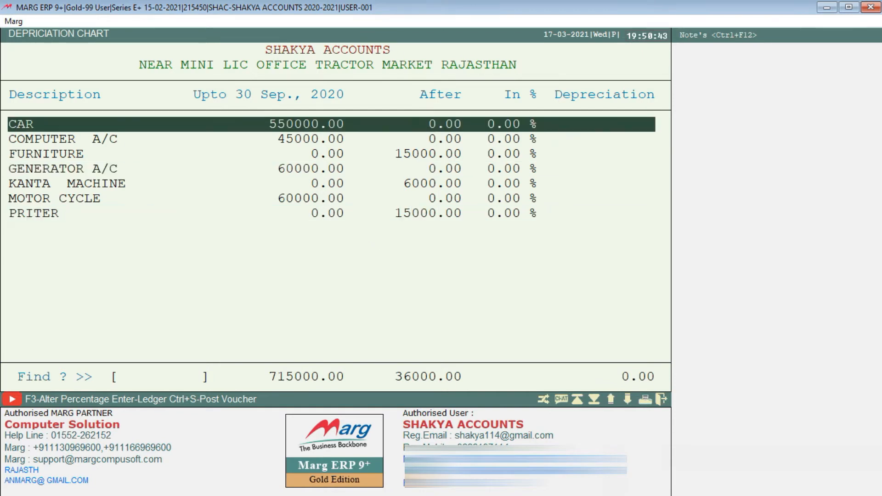
pyautogui.press('F3')
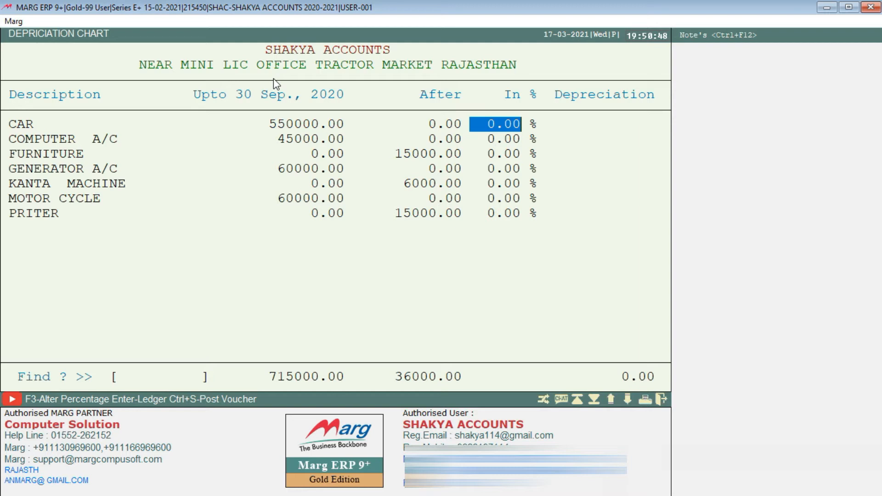
pyautogui.write('15 .')
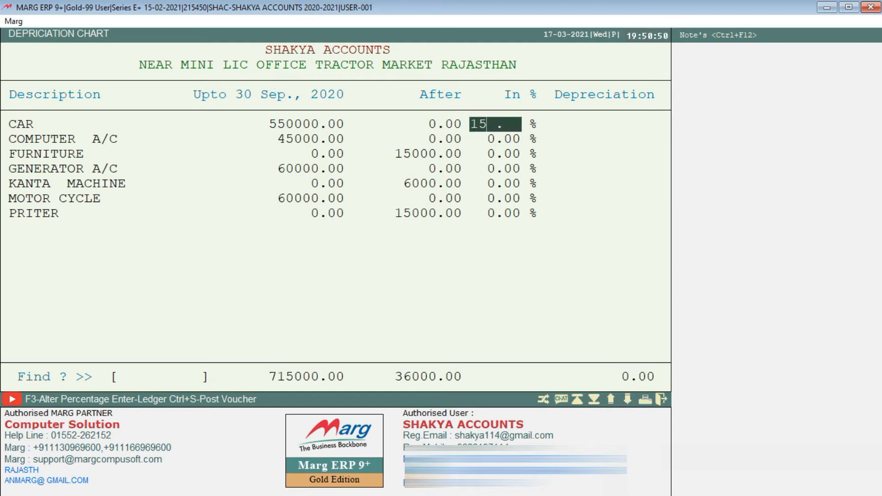
pyautogui.press('Return')
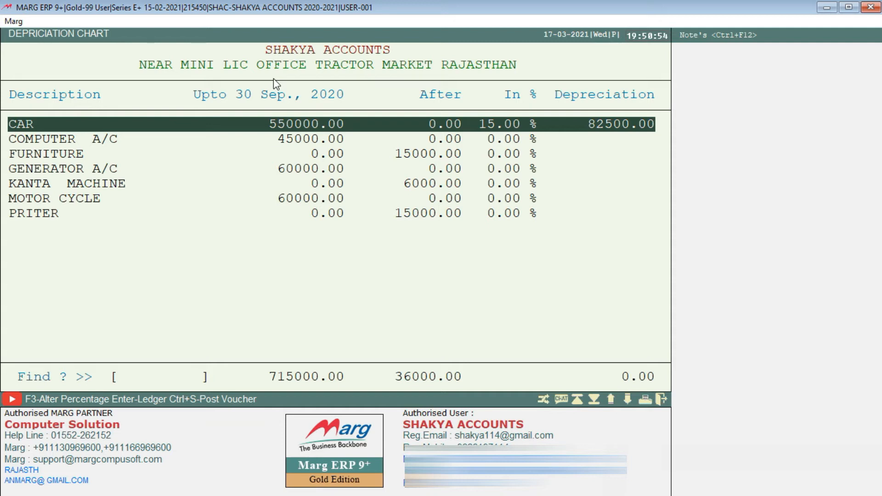
# Set the depreciation percentage of COMPUTER A/C to 40%
pyautogui.press('Down')
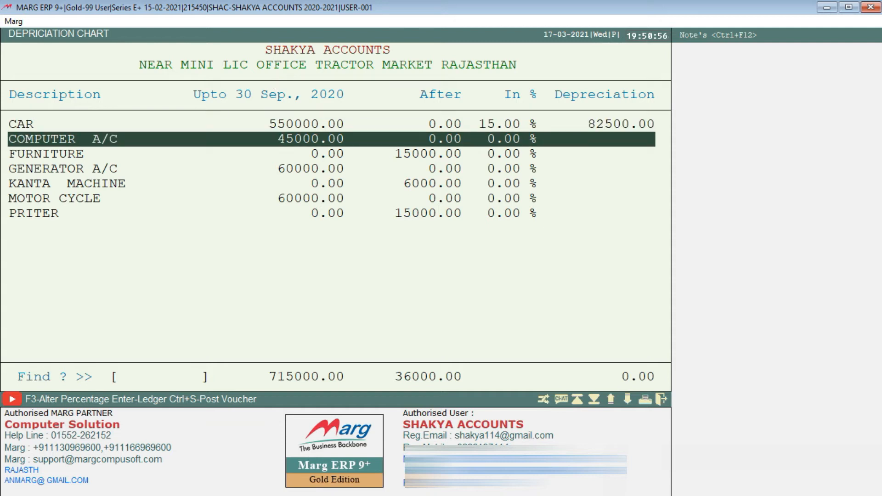
pyautogui.press('F3')
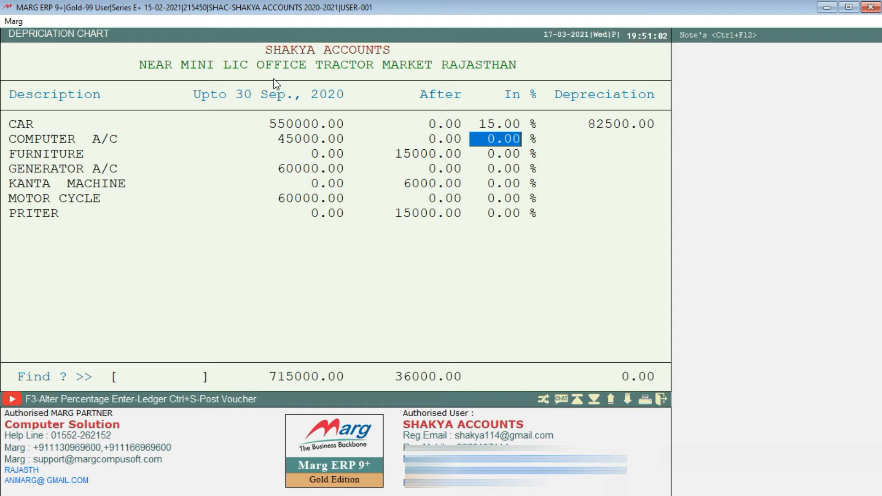
pyautogui.write('40')
pyautogui.press('Return')
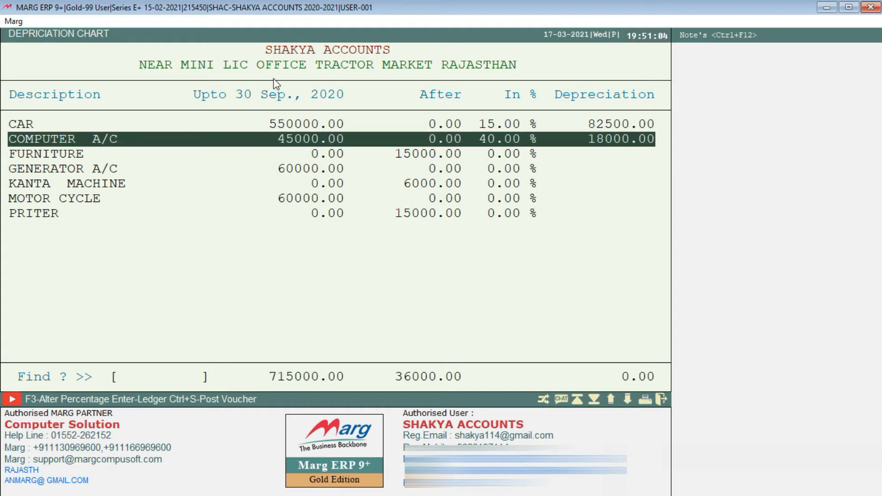
# Set the depreciation percentage of the FURNITURE asset to 10%
pyautogui.press('Down')
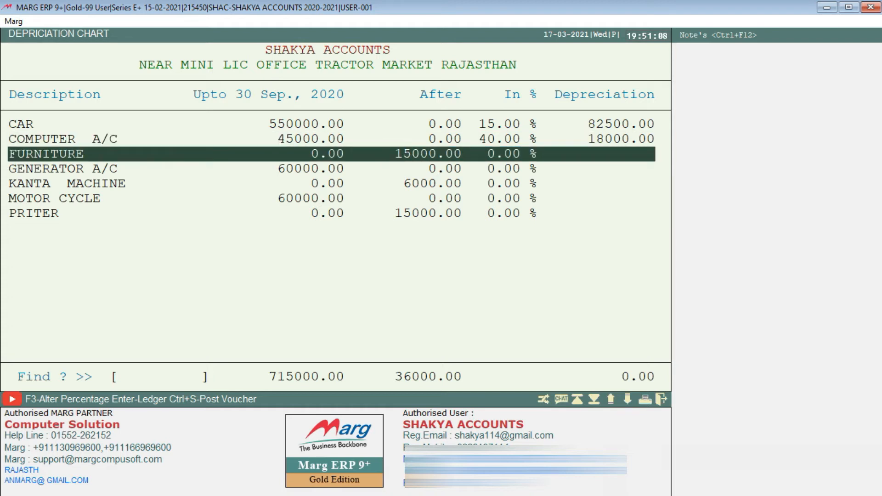
pyautogui.press('F3')
pyautogui.write('10')
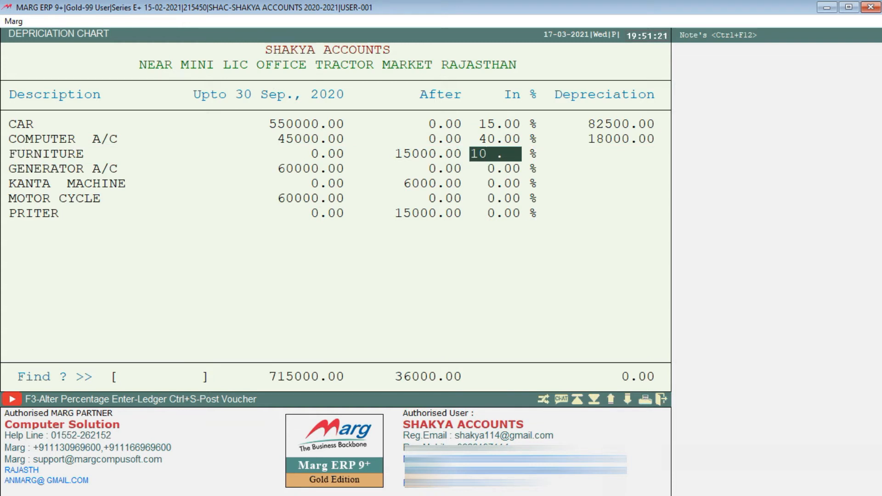
pyautogui.press('Return')
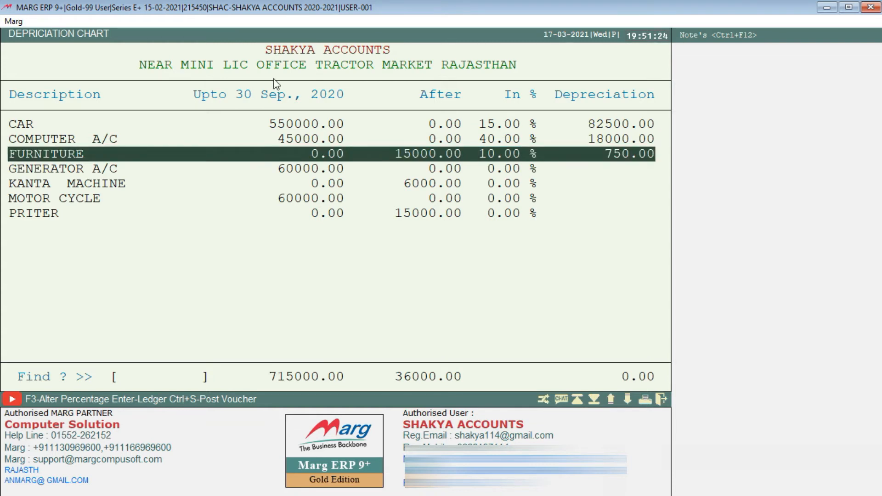
pyautogui.press('Down')
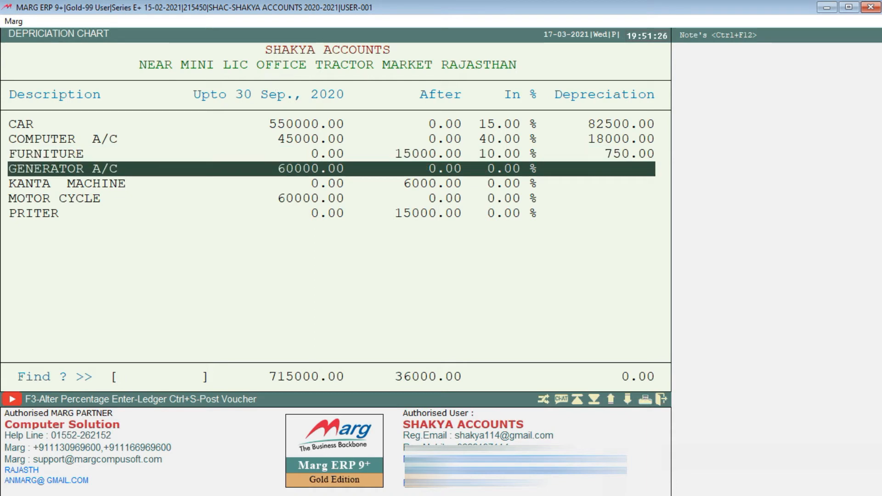
pyautogui.press('F3')
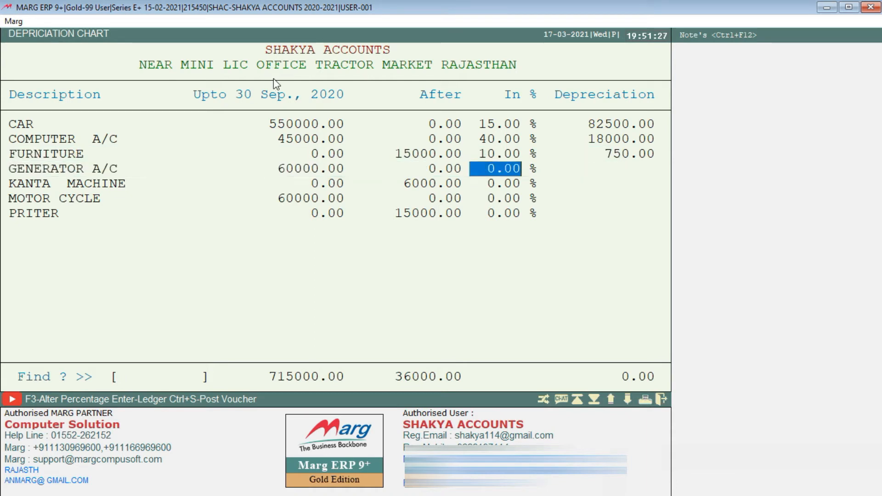
pyautogui.write('10')
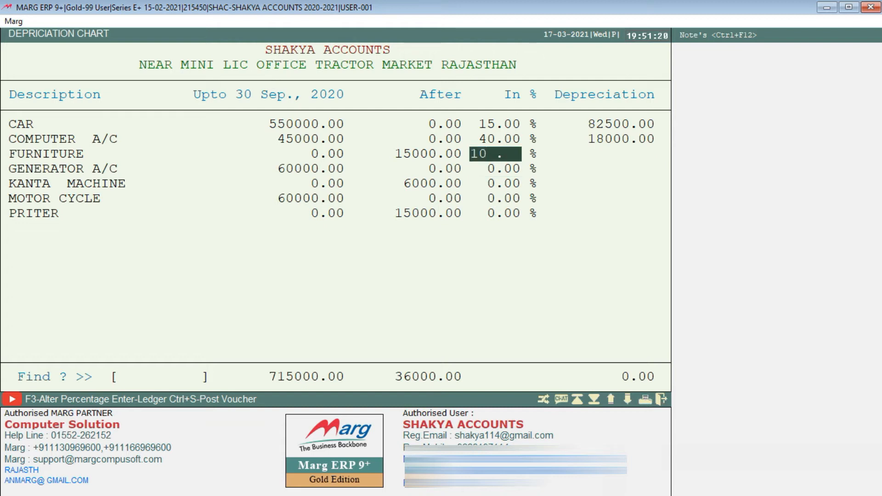
pyautogui.press('Return')
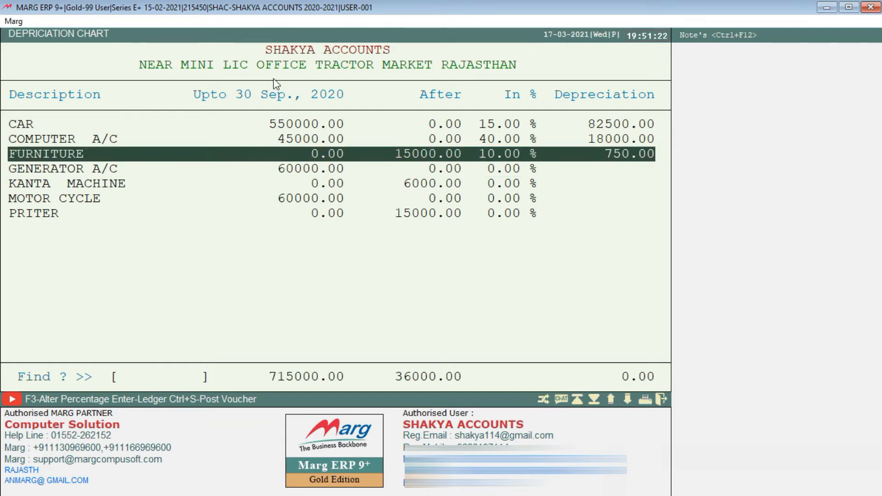
# Set the depreciation percentage of GENERATOR A/C to 15%
pyautogui.press('Down')
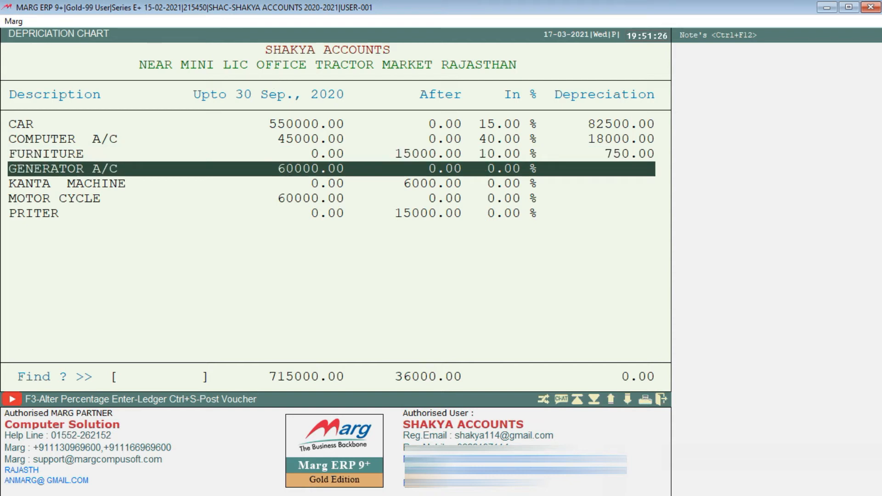
pyautogui.press('F3')
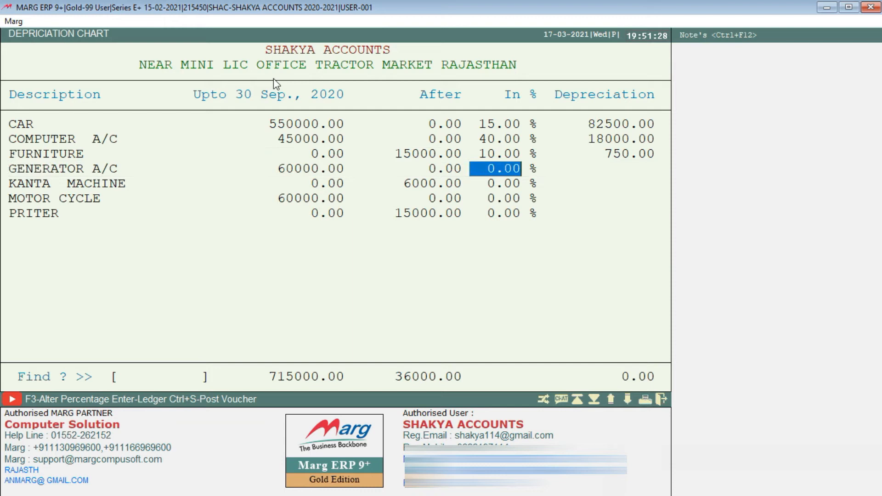
pyautogui.write('15')
pyautogui.press('Return')
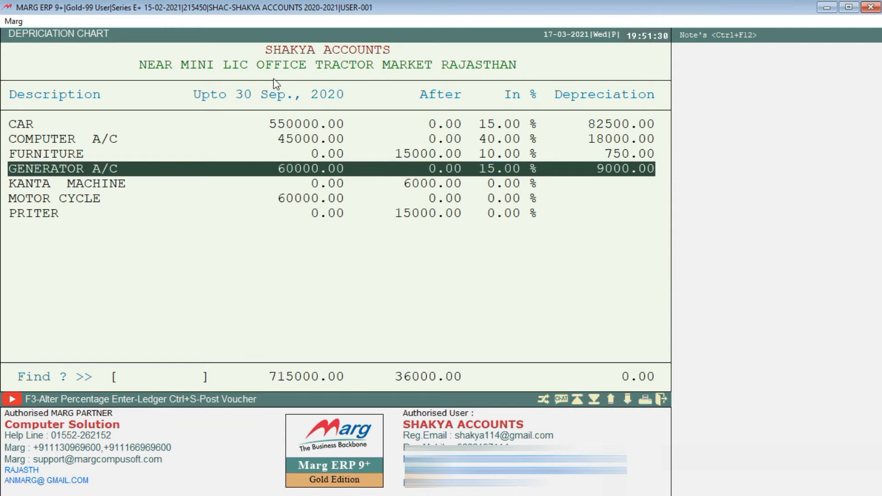
# Set the depreciation percentage of the KANTA MACHINE asset to 15%
pyautogui.press('Down')
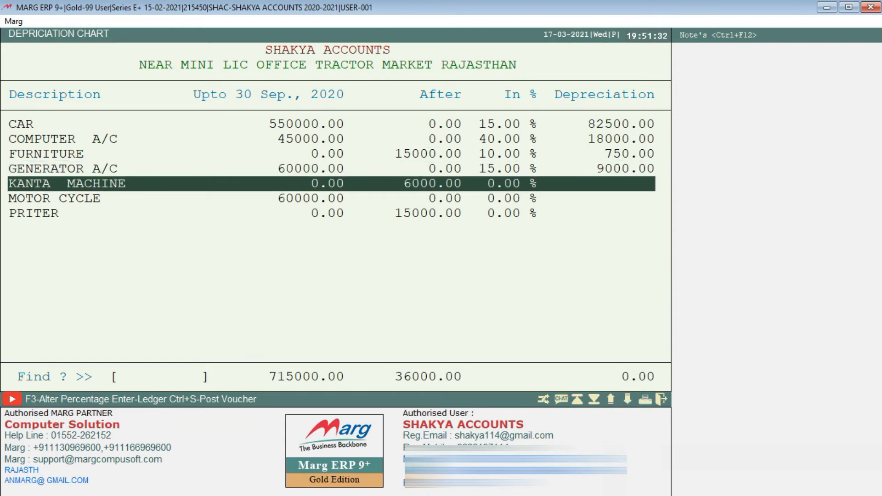
pyautogui.press('F3')
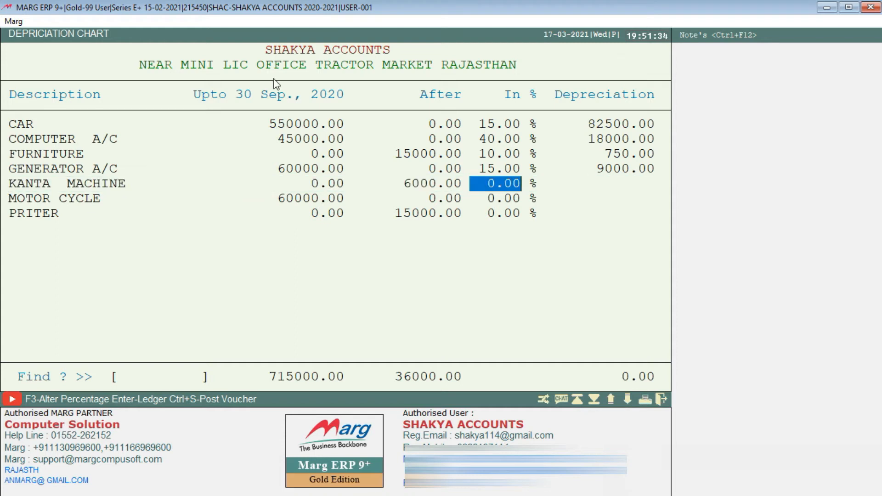
pyautogui.write('15')
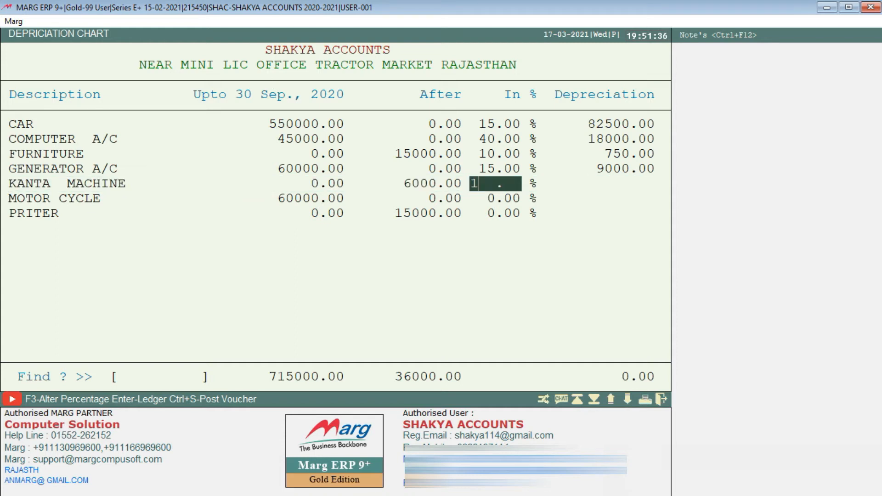
pyautogui.press('Return')
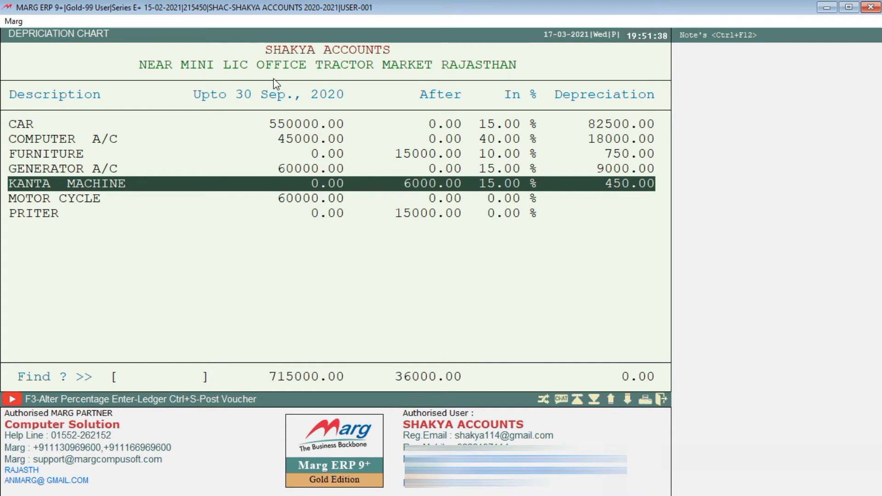
# Set the depreciation percentage of the MOTOR CYCLE asset to 15%
pyautogui.press('Down')
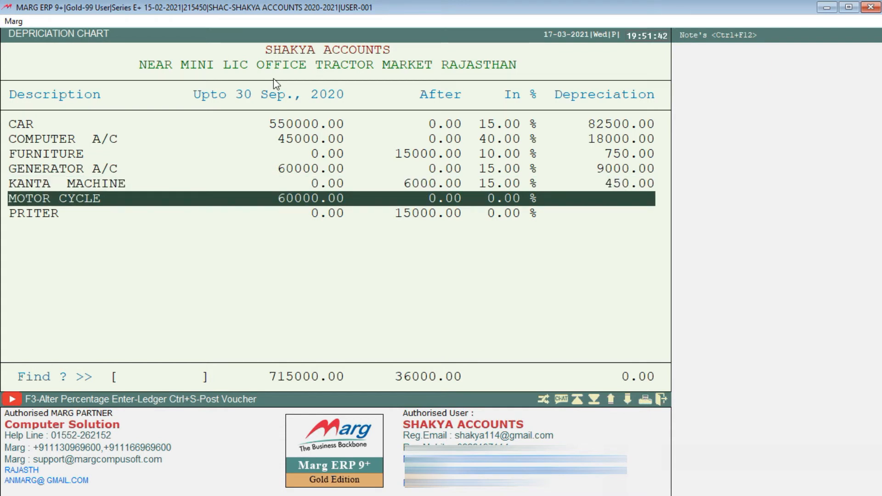
pyautogui.press('F3')
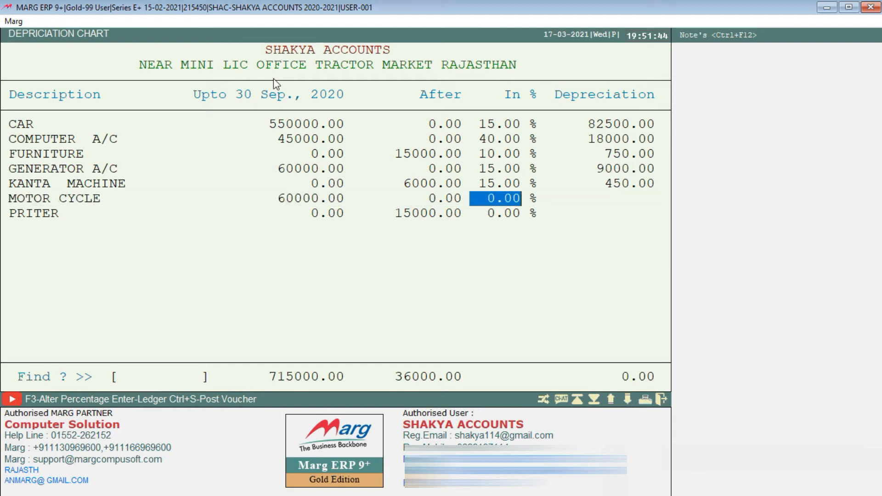
pyautogui.write('15 .')
pyautogui.press('Return')
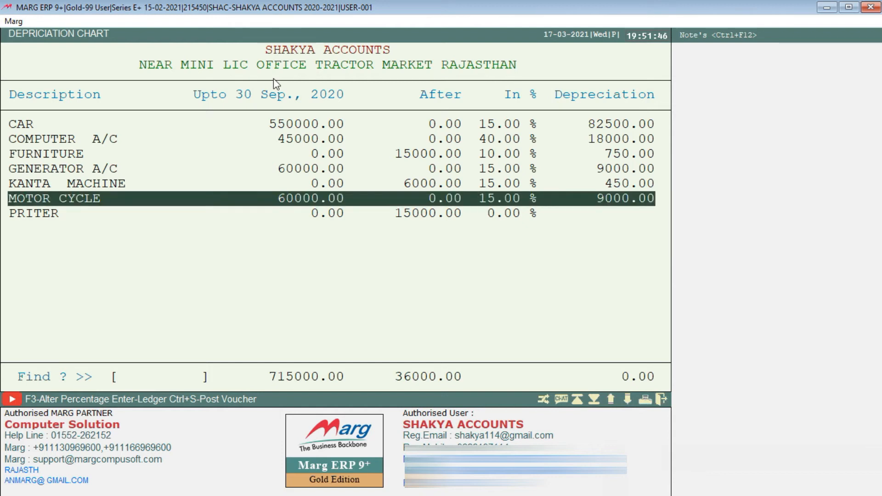
# Set the depreciation percentage of the PRITER asset to 15%
pyautogui.press('Down')
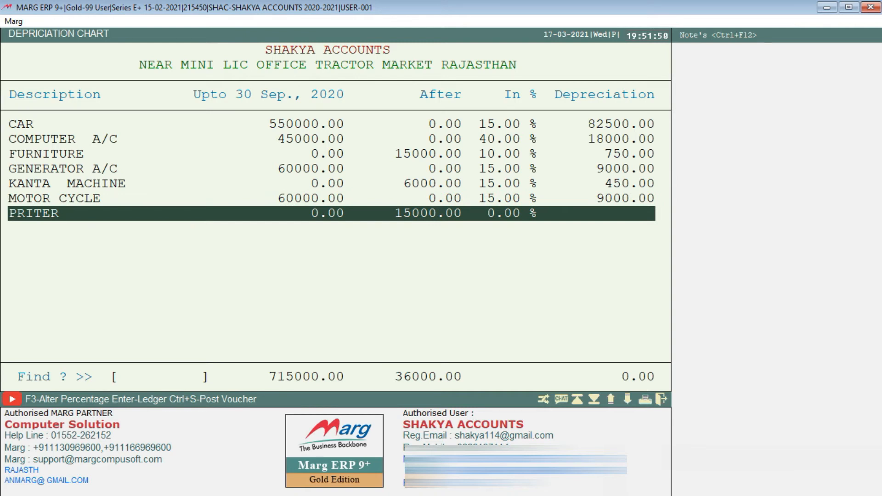
pyautogui.press('F3')
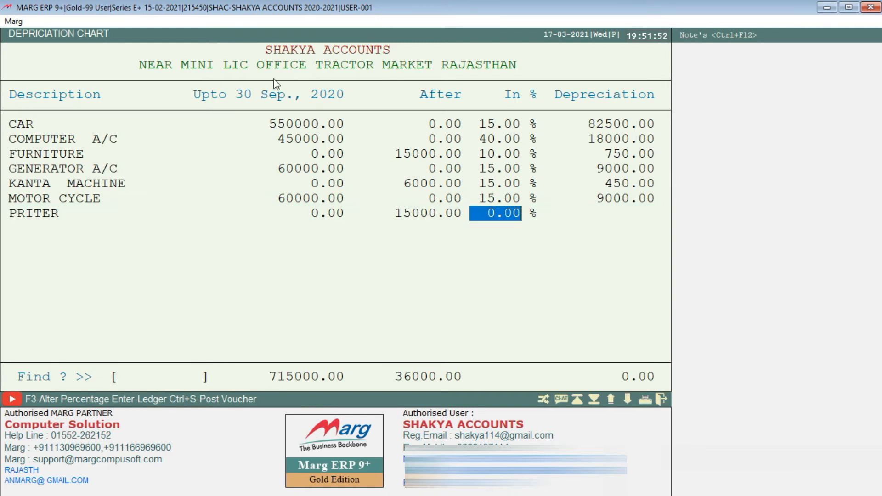
pyautogui.write('15 .')
pyautogui.press('Return')
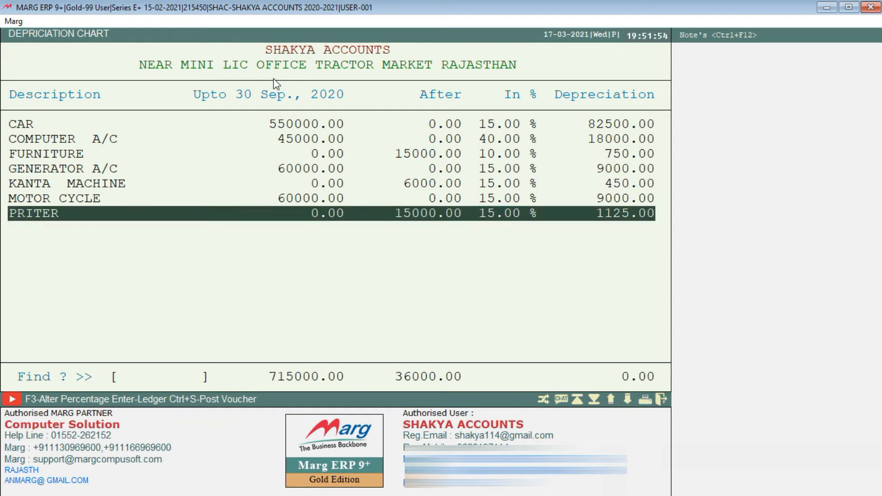
# Examine the calculated depreciation of each asset from CAR to PRITER, comparing amounts up to 30 Sep., 2020 with those after
pyautogui.press('Up')
pyautogui.press('Up')
pyautogui.press('Up')
pyautogui.press('Up')
pyautogui.press('Up')
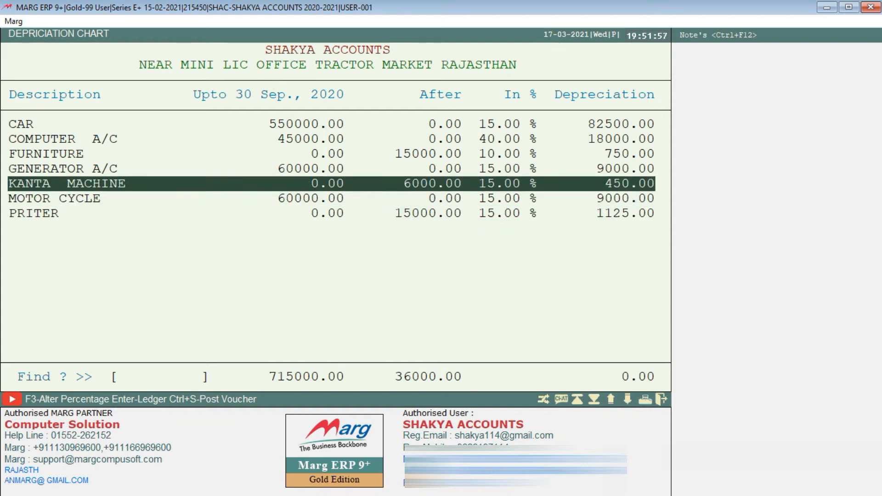
pyautogui.press('Up')
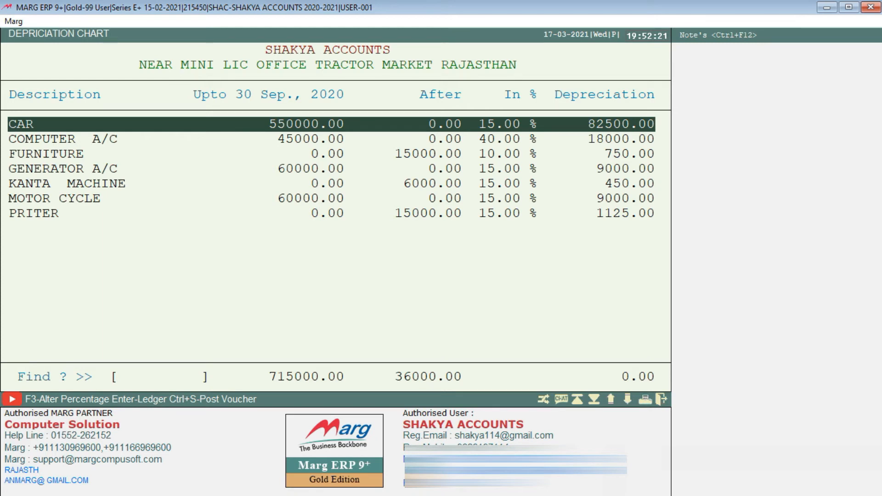
pyautogui.press('Down')
pyautogui.press('Down')
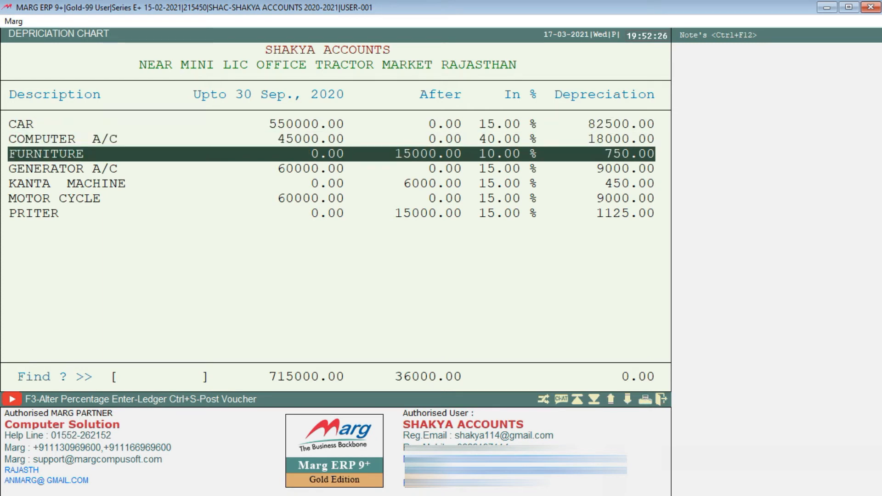
pyautogui.press('Down')
pyautogui.press('Up')
pyautogui.press('Down')
pyautogui.press('Down')
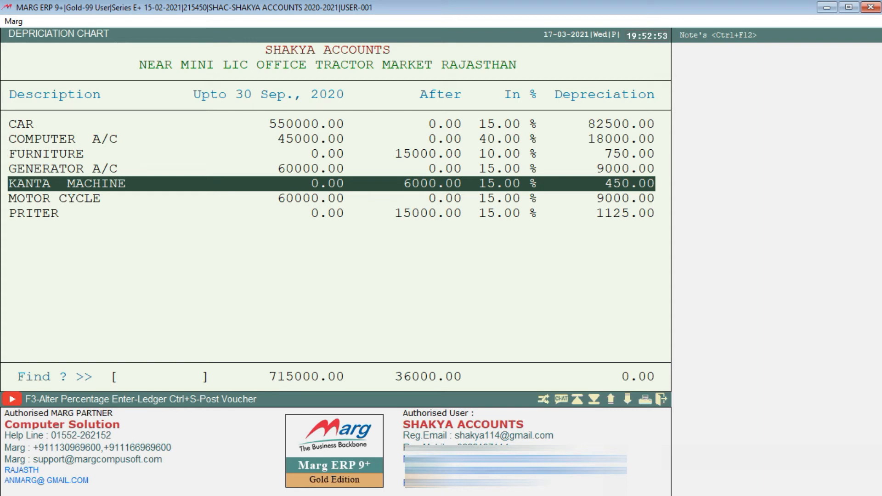
pyautogui.press('Down')
pyautogui.press('Down')
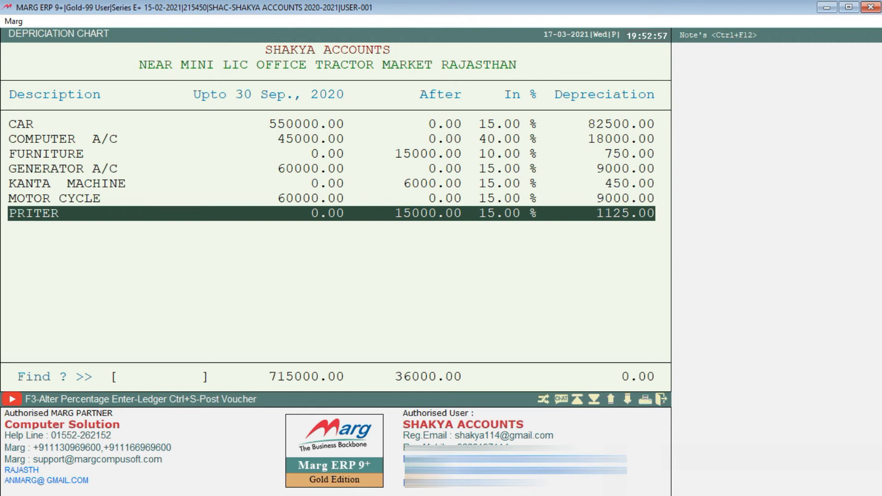
pyautogui.press('Up')
pyautogui.press('Down')
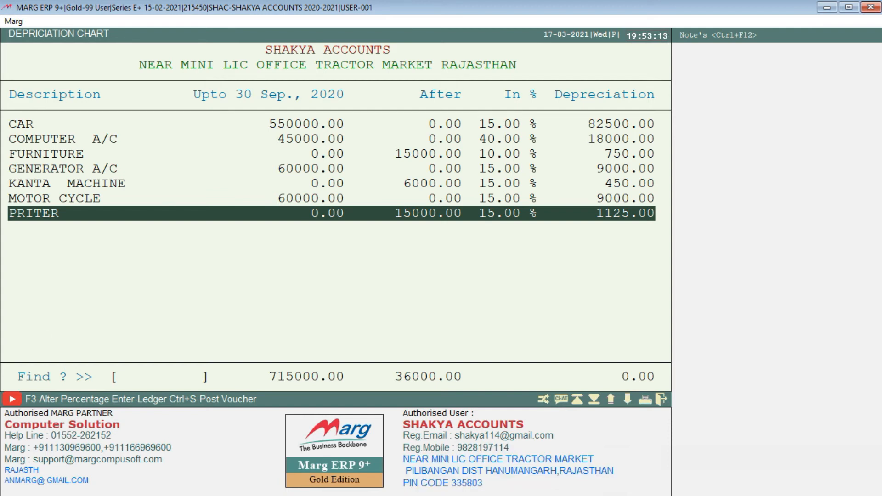
# Post the calculated depreciation of all listed assets as a journal voucher dated 31-03-2021, keep the narration "Depreciation for the period", and save it
pyautogui.hotkey('ctrl', 's')
pyautogui.write('3103')
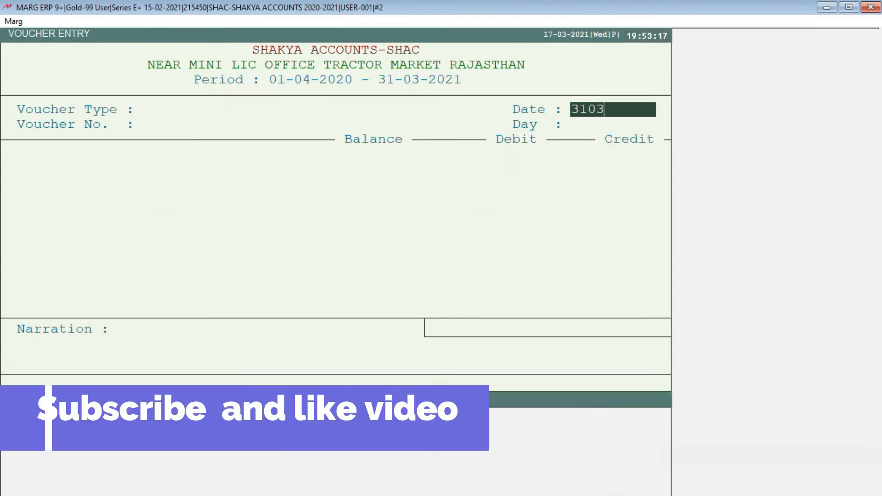
pyautogui.press('Return')
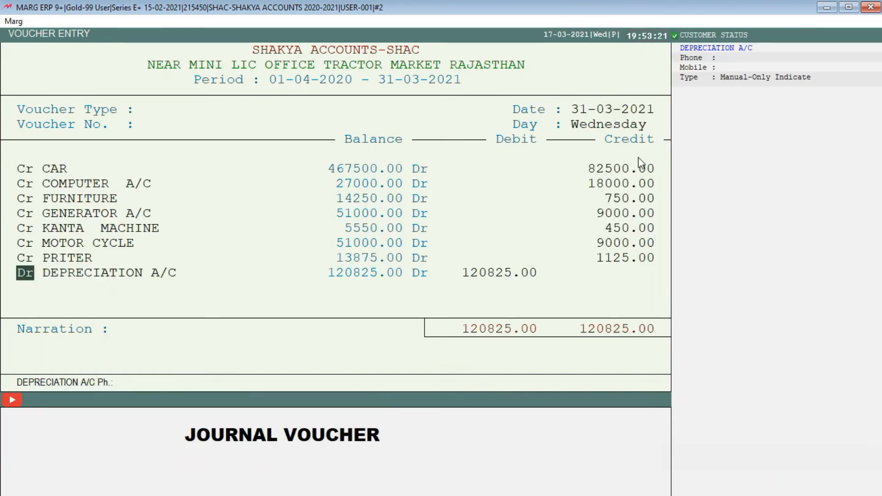
pyautogui.press('Return')
pyautogui.press('Return')
pyautogui.press('Return')
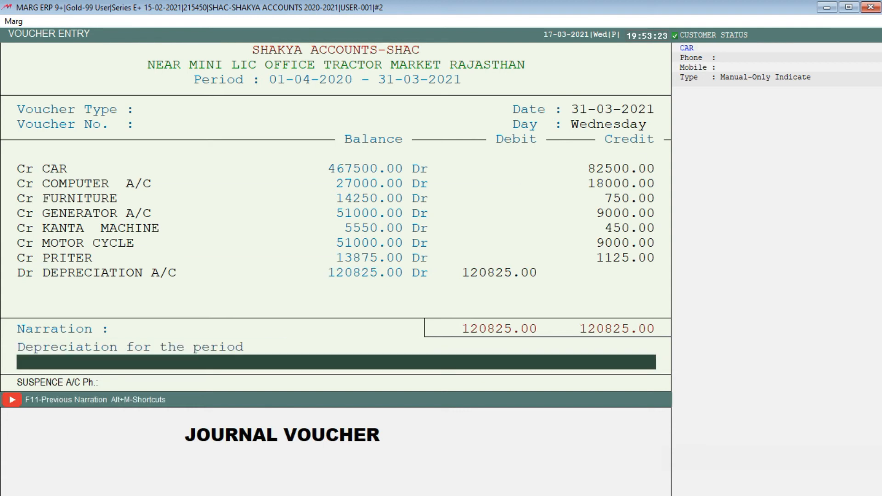
pyautogui.press('Return')
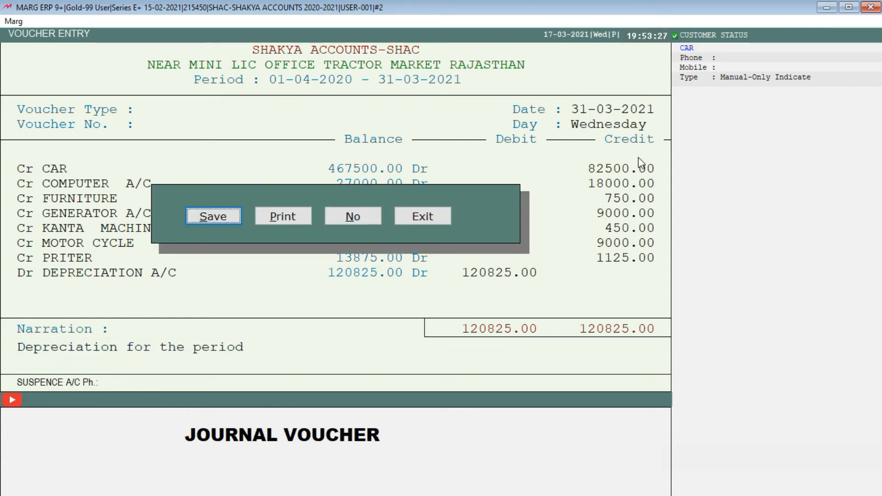
pyautogui.press('Return')
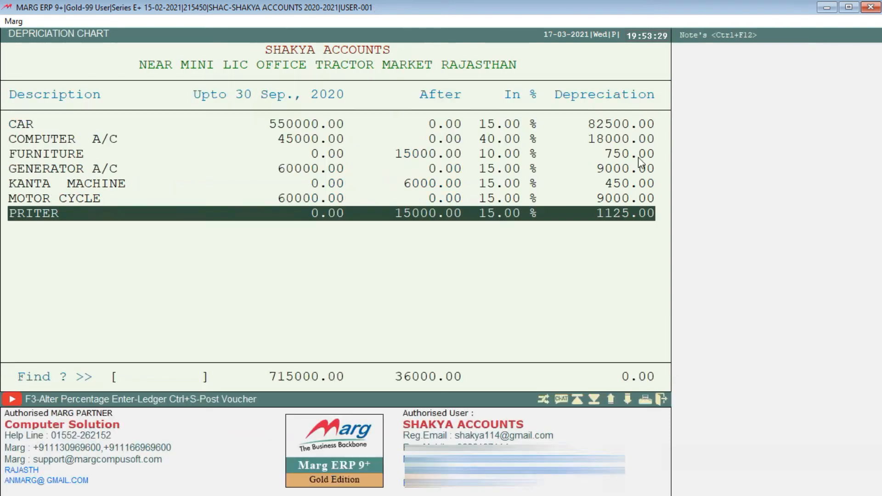
# Review the depreciation chart's asset rows from PRITER up to CAR and back after posting the voucher
pyautogui.press('Up')
pyautogui.press('Up')
pyautogui.press('Up')
pyautogui.press('Up')
pyautogui.press('Up')
pyautogui.press('Up')
pyautogui.press('Down')
pyautogui.press('Down')
pyautogui.press('Down')
pyautogui.press('Down')
pyautogui.press('Down')
pyautogui.press('Down')
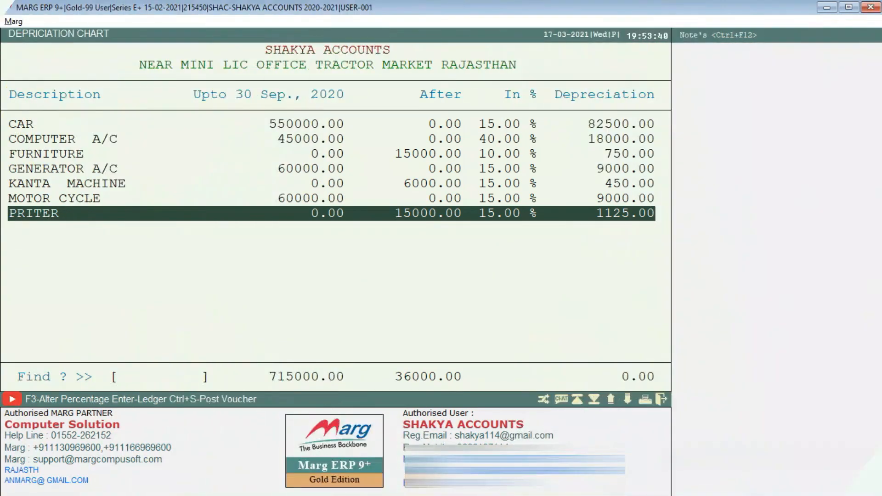
# Generate the depreciation chart report in view mode and output it in PDF format
pyautogui.hotkey('alt', 'p')
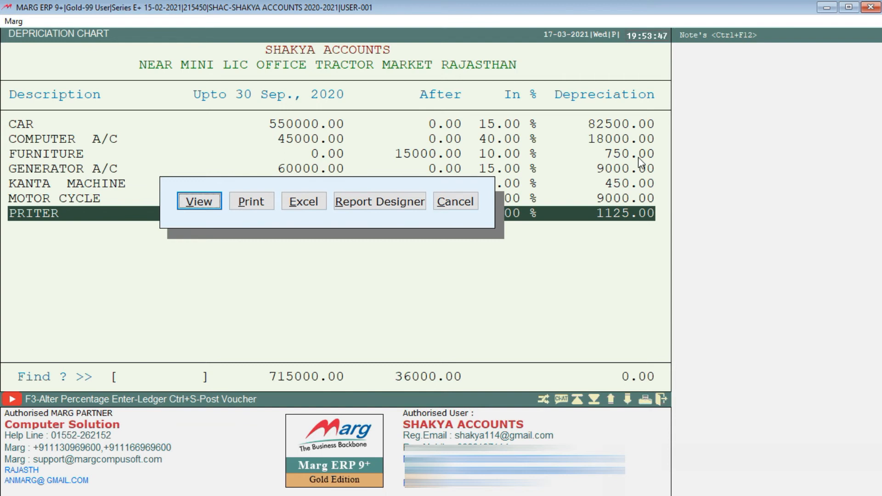
pyautogui.press('Right')
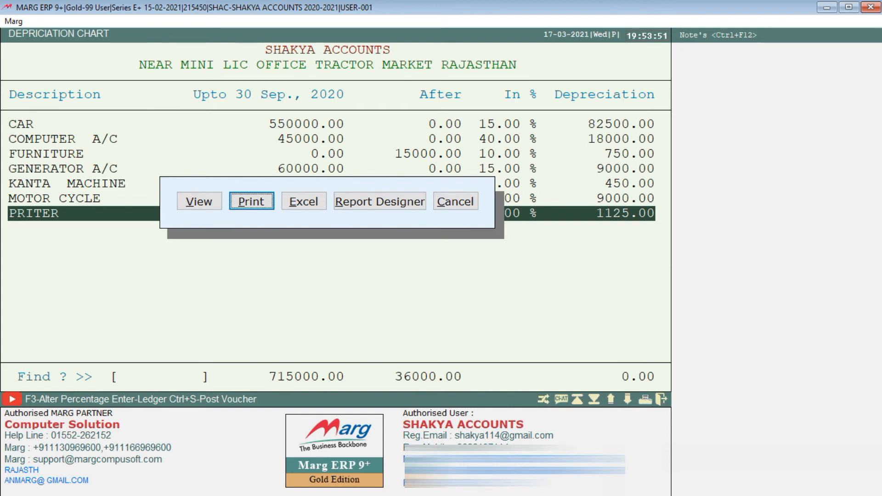
pyautogui.press('Right')
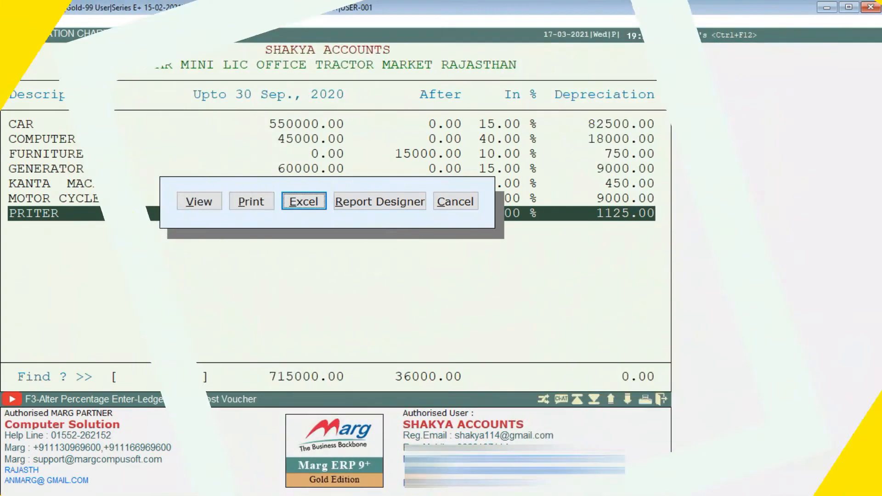
pyautogui.press('Right')
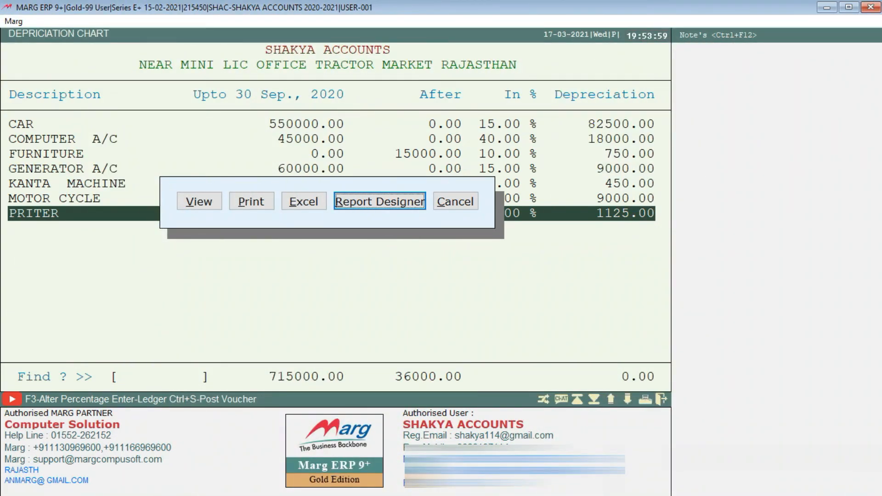
pyautogui.press('Left')
pyautogui.press('Left')
pyautogui.press('Left')
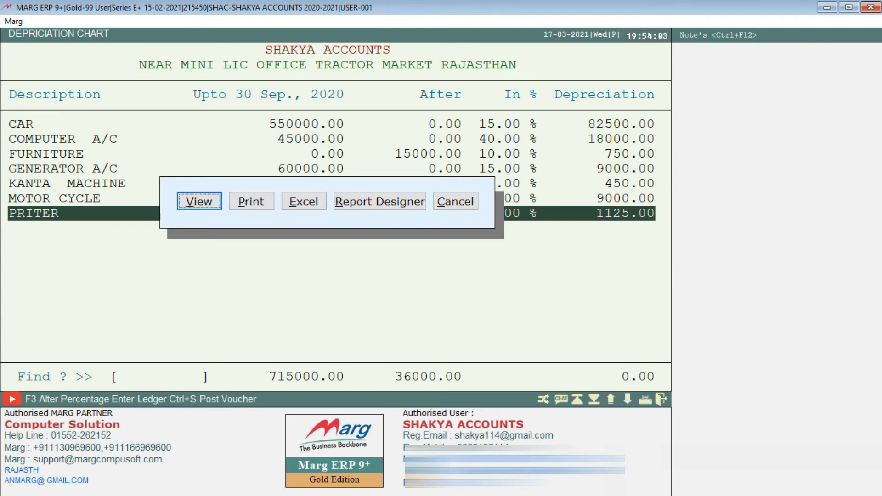
pyautogui.press('Return')
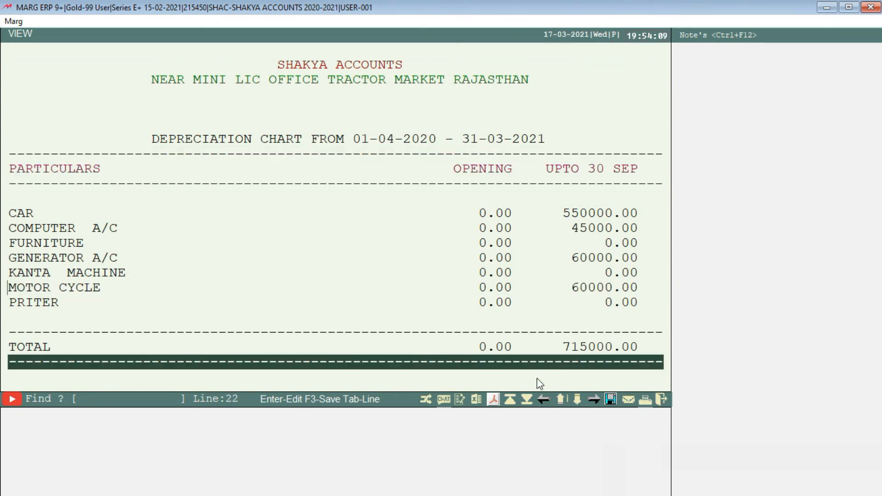
pyautogui.click(493, 400)
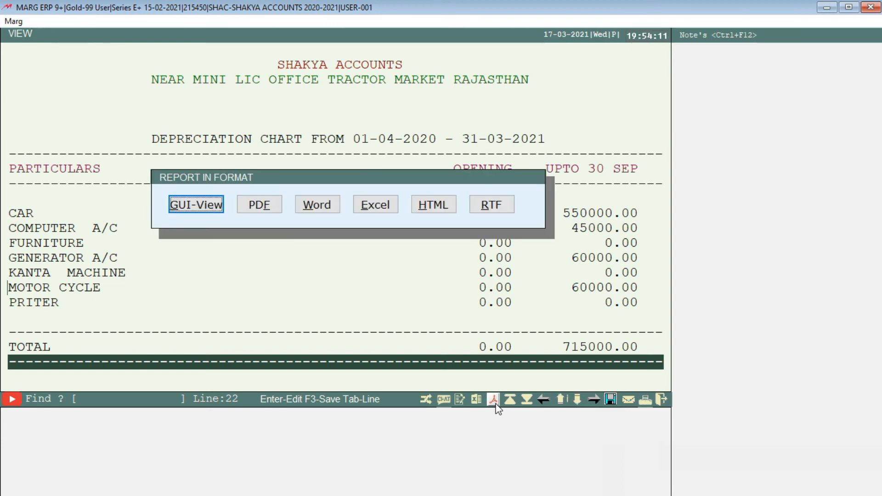
pyautogui.click(249, 206)
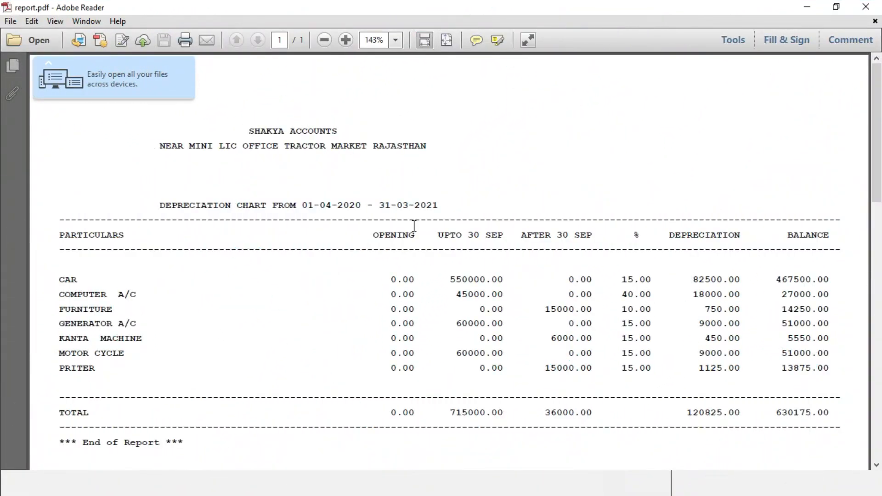
# Examine the PDF depreciation chart's UPTO 30 SEP, AFTER 30 SEP, percentage, DEPRECIATION and BALANCE columns, including the total row
pyautogui.scroll(-3, 413, 226)
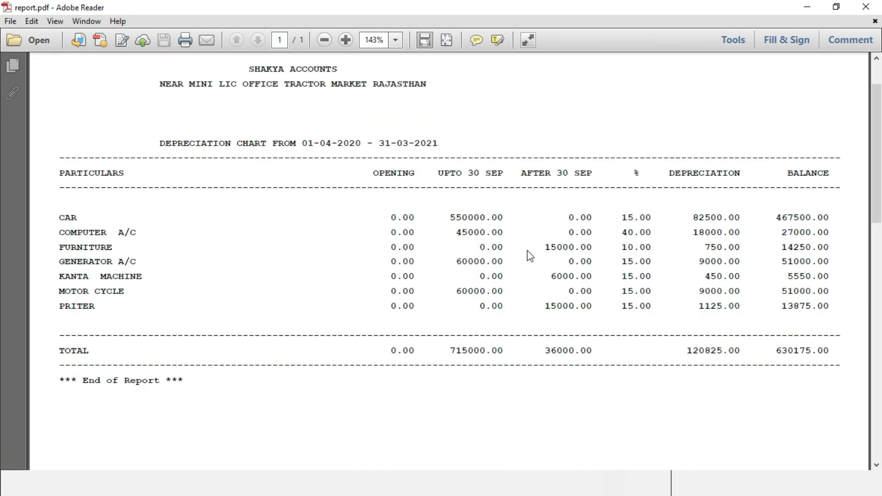
pyautogui.moveTo(474, 173); pyautogui.dragTo(503, 177)
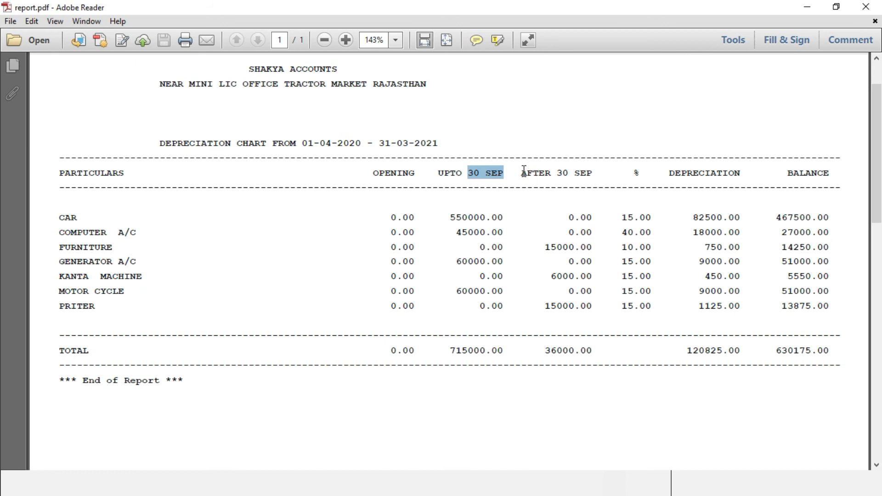
pyautogui.moveTo(522, 172); pyautogui.dragTo(592, 177)
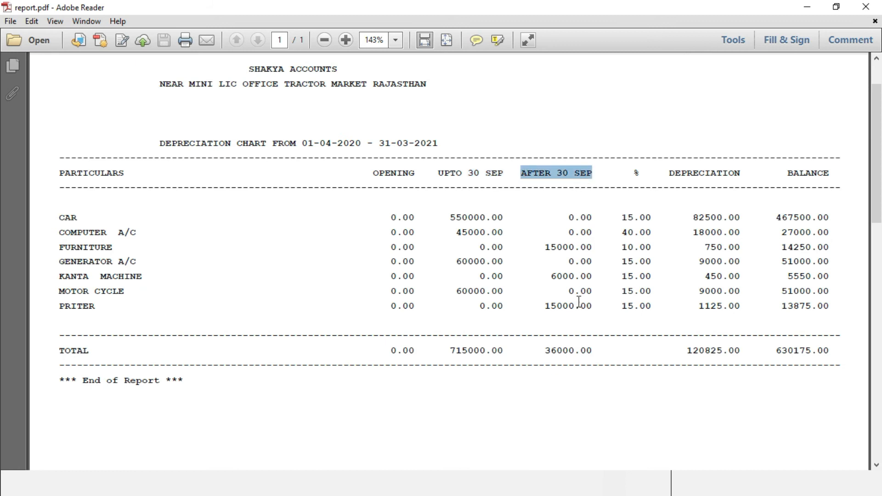
pyautogui.click(629, 176)
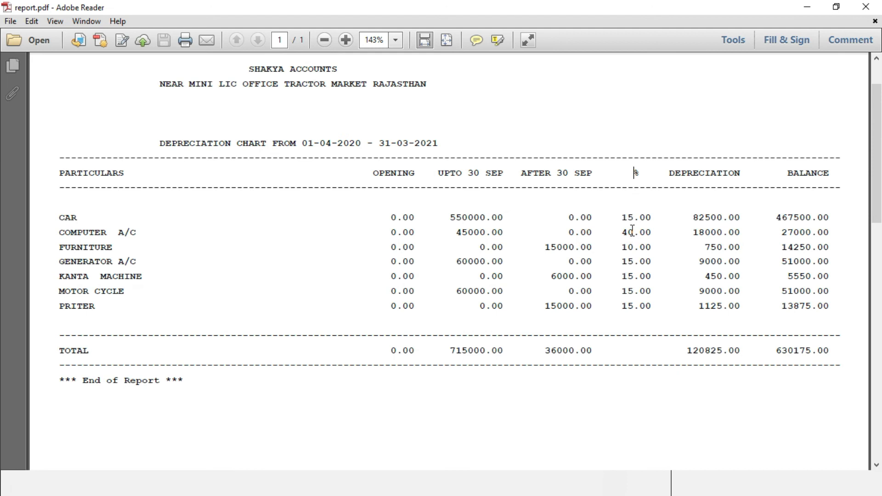
pyautogui.moveTo(628, 217); pyautogui.dragTo(634, 289)
pyautogui.click(634, 289)
pyautogui.moveTo(674, 173); pyautogui.dragTo(740, 175)
pyautogui.click(719, 214)
pyautogui.click(717, 306)
pyautogui.moveTo(805, 350); pyautogui.dragTo(834, 351)
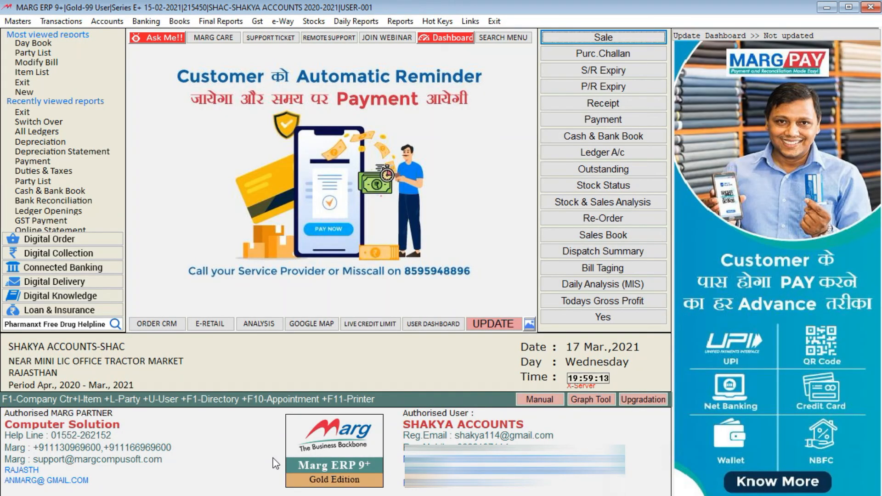
# View the DEPRECIATION A/C ledger for 01-04-2020 to 31-03-2021, check its journal voucher, and close it
pyautogui.hotkey('ctrl', 'l')
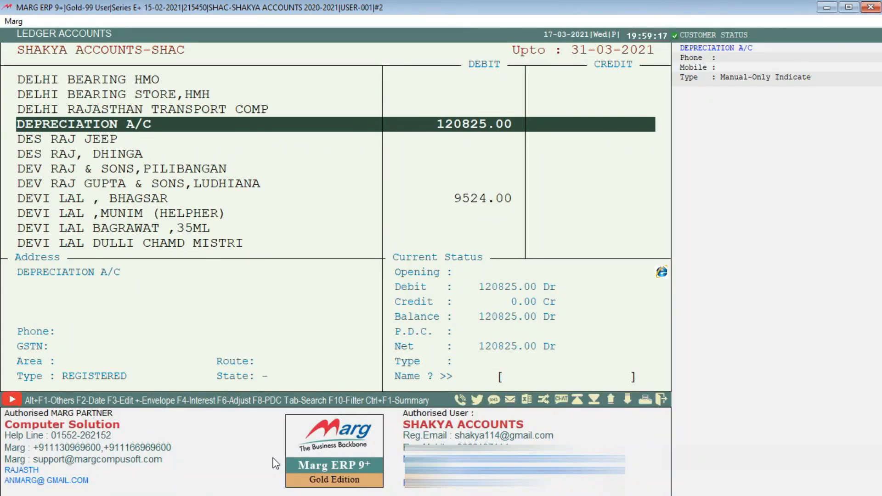
pyautogui.press('Return')
pyautogui.press('Return')
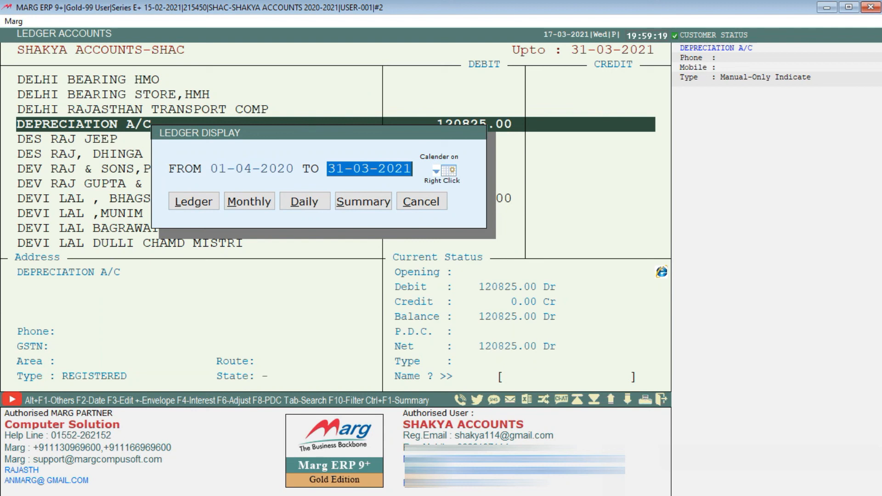
pyautogui.press('Return')
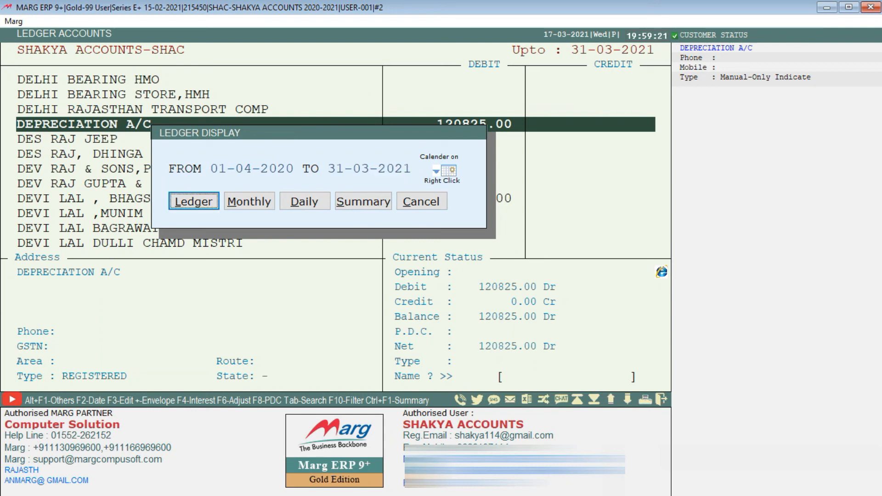
pyautogui.press('Return')
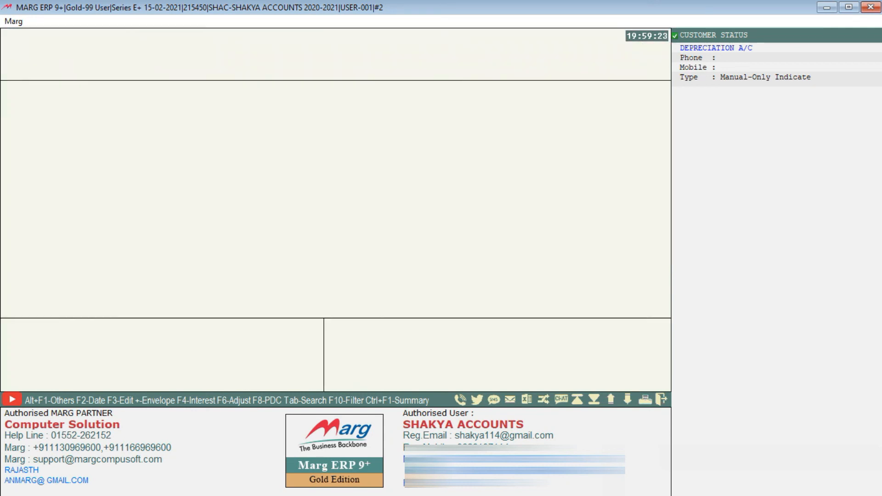
pyautogui.press('Return')
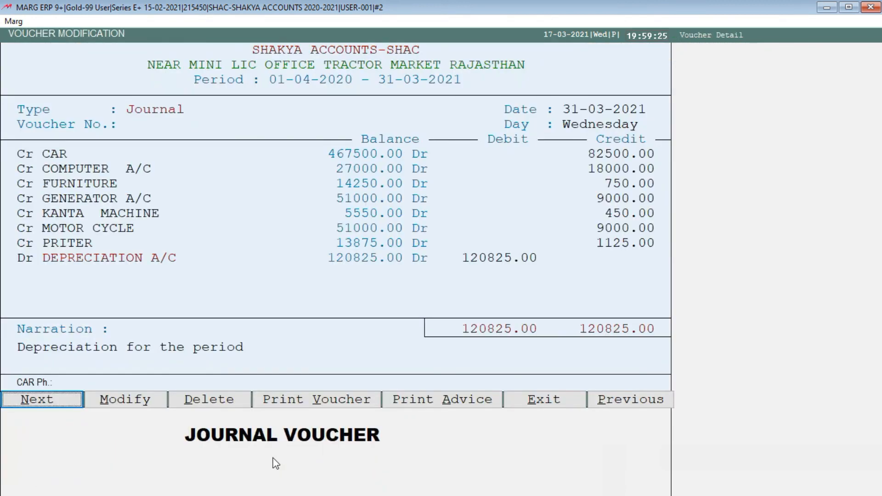
pyautogui.press('Escape')
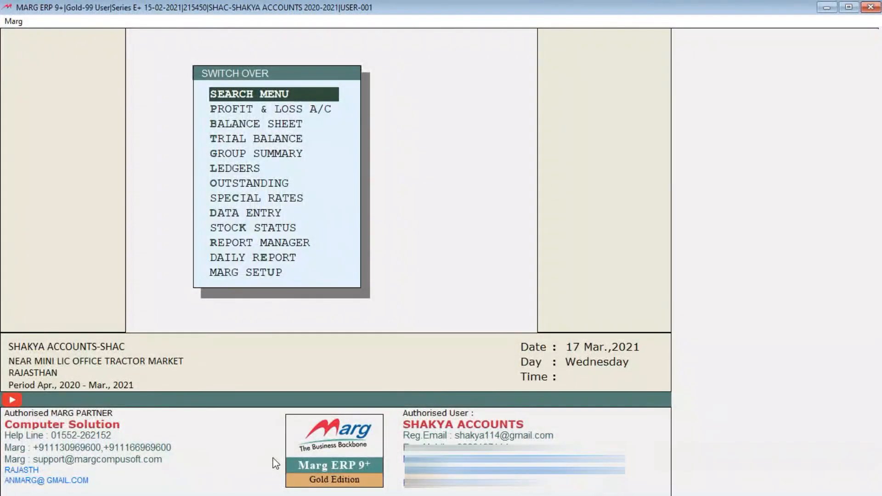
# Display the Profit & Loss A/C up to 31-03-2021 and drill into Expenses (Indirect)
pyautogui.press('Down')
pyautogui.press('Return')
pyautogui.press('Return')
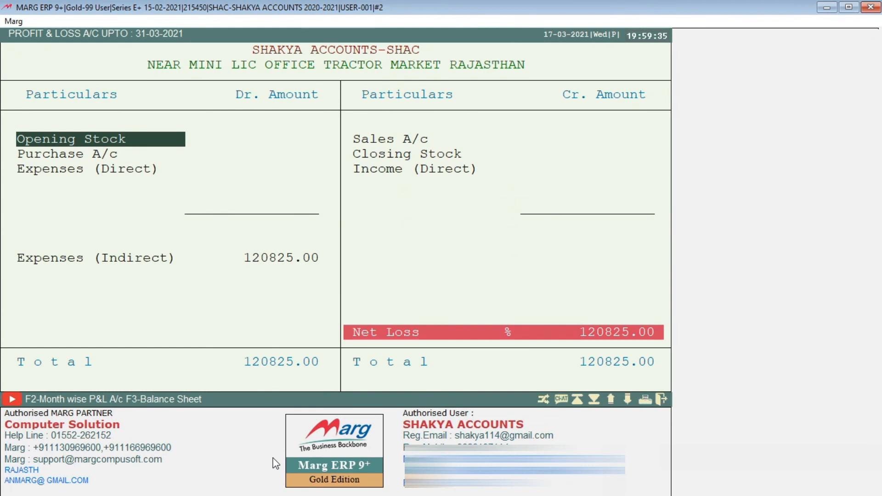
pyautogui.press('Down')
pyautogui.press('Down')
pyautogui.press('Down')
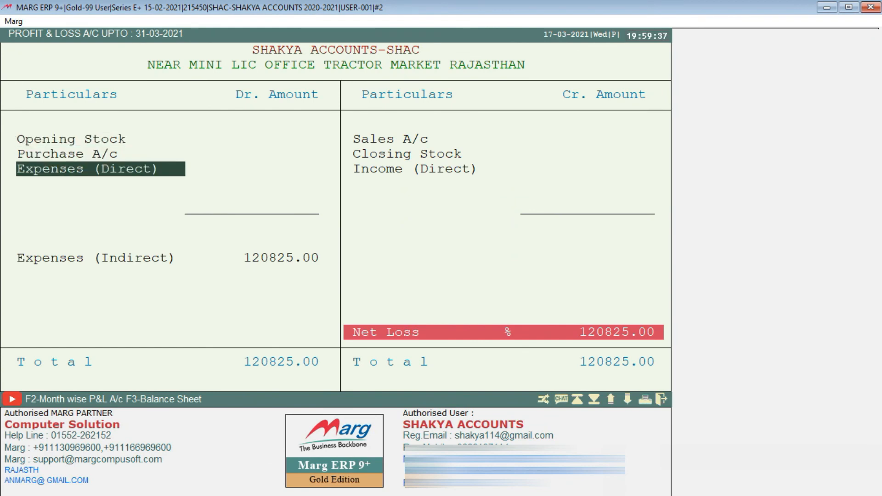
pyautogui.press('Return')
# Inspect the DEPRECIATION A/C ledger and its journal voucher from the indirect expenses list, and return to the main screen
pyautogui.press('Down')
pyautogui.press('Down')
pyautogui.press('Down')
pyautogui.press('Down')
pyautogui.press('Down')
pyautogui.press('Down')
pyautogui.press('Down')
pyautogui.press('Down')
pyautogui.press('Down')
pyautogui.press('Down')
pyautogui.press('Down')
pyautogui.press('Up')
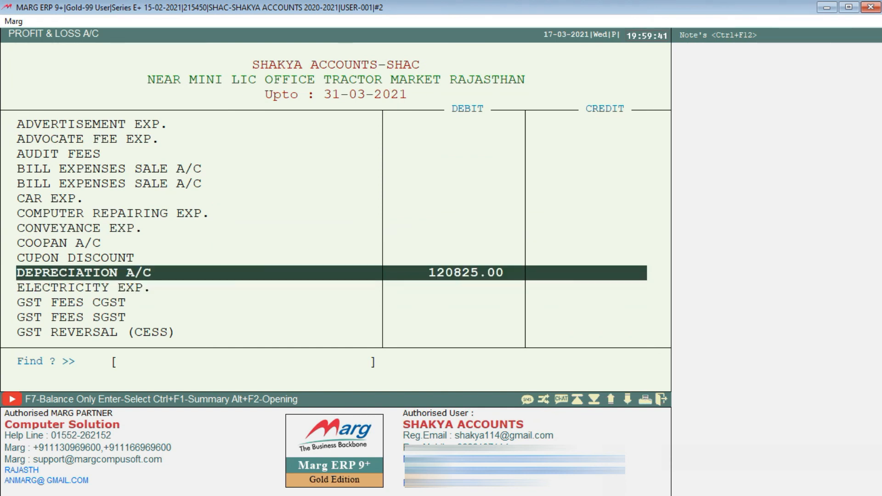
pyautogui.press('Return')
pyautogui.press('Return')
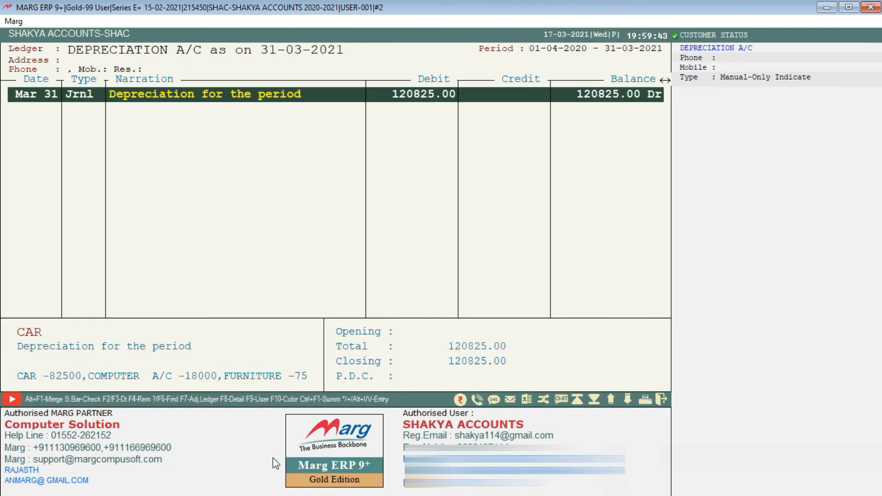
pyautogui.press('Return')
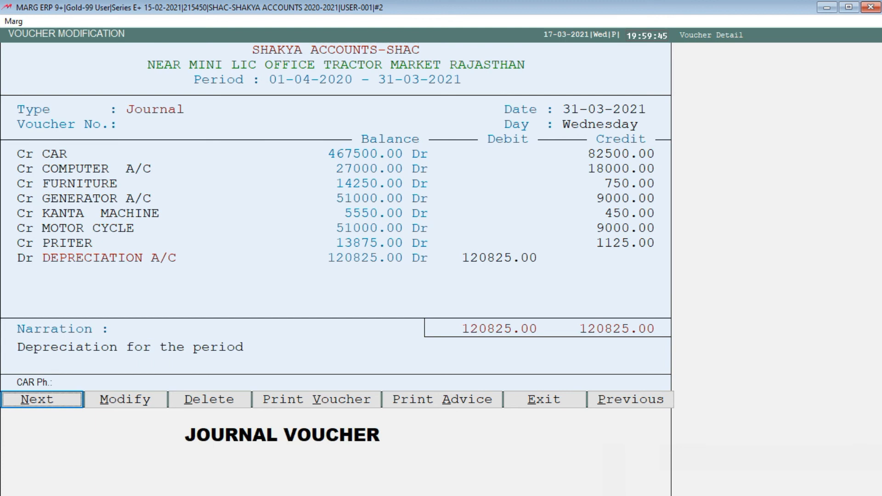
pyautogui.press('Escape')
pyautogui.press('Escape')
pyautogui.press('Escape')
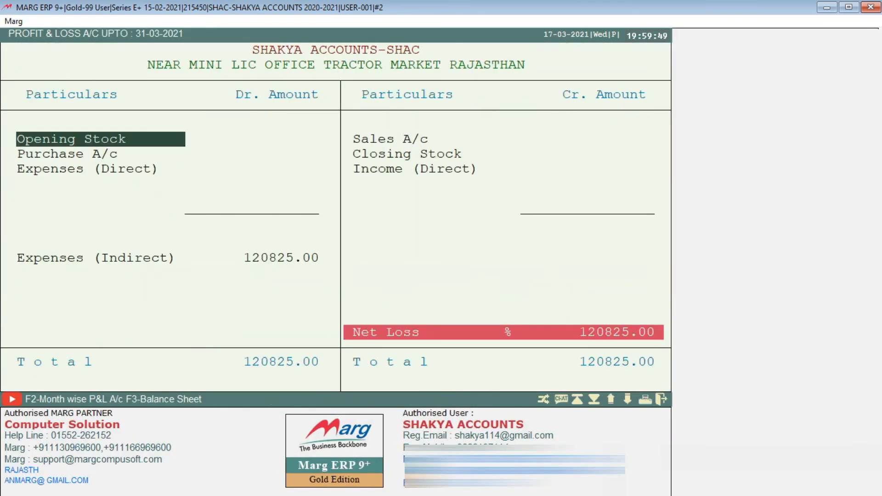
pyautogui.press('Escape')
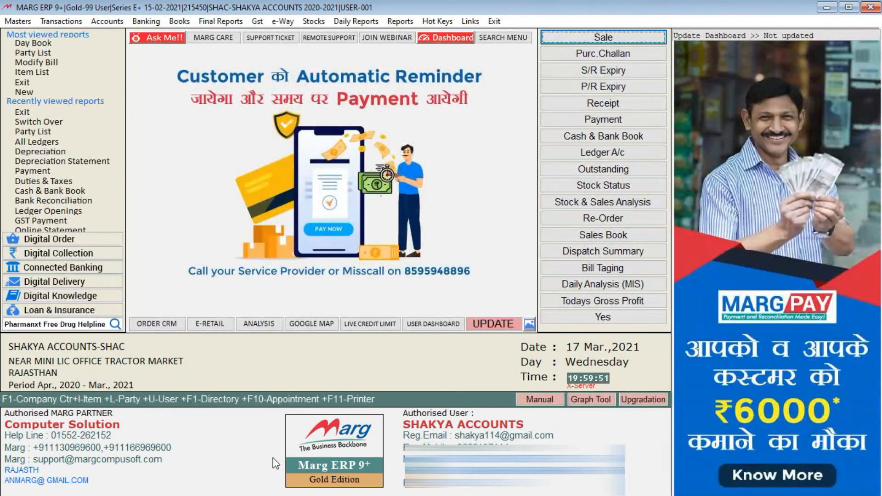